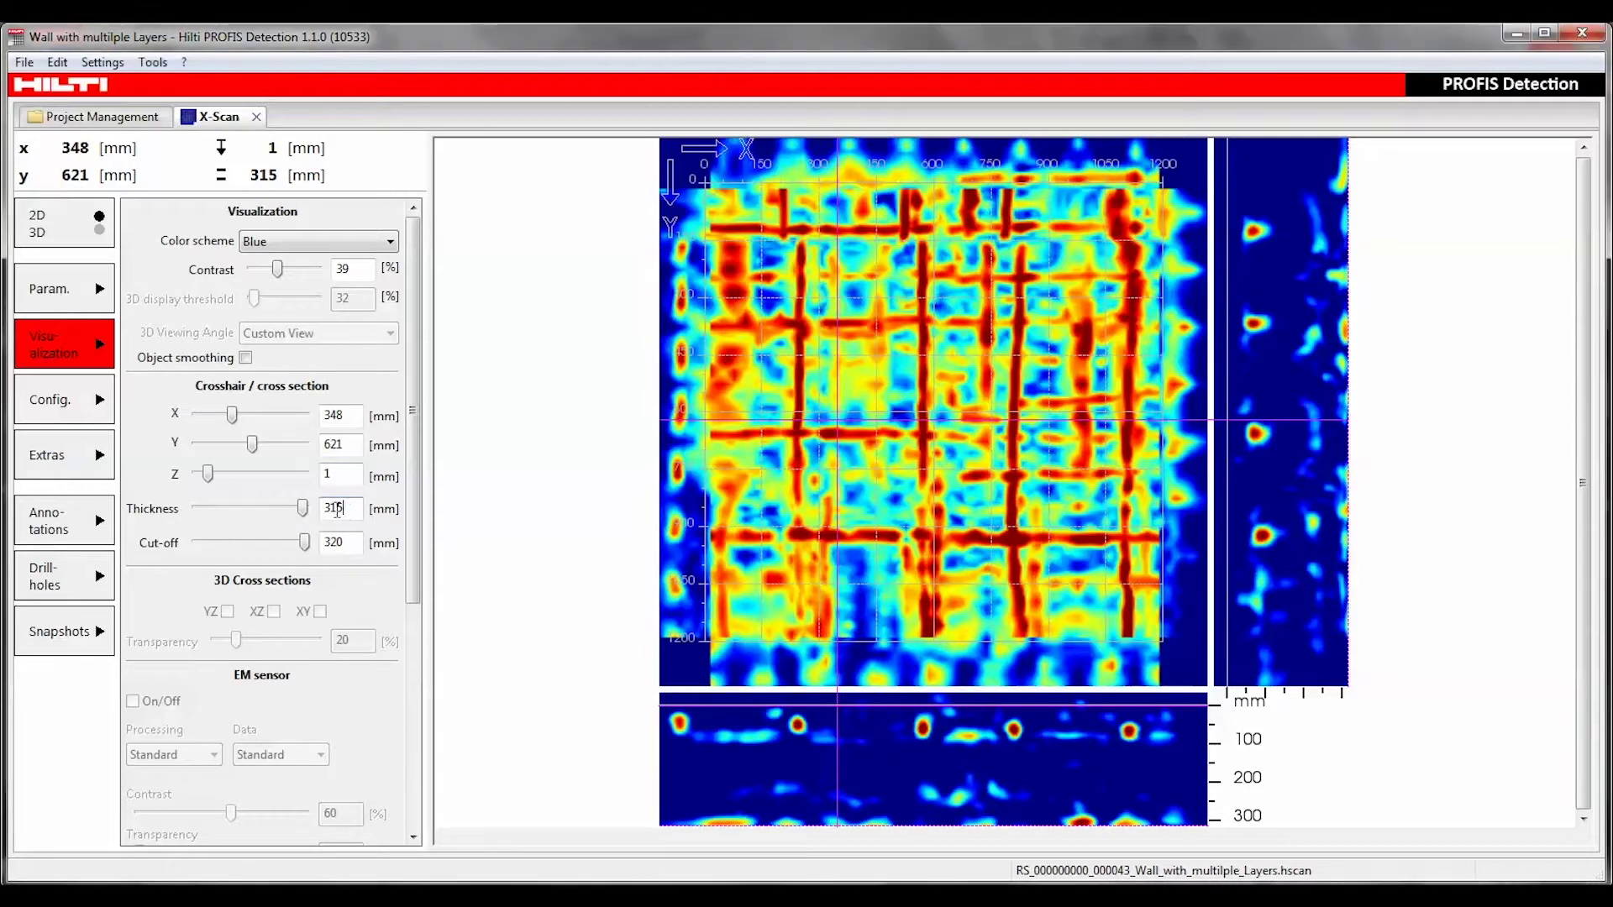
Select the current 315 mm slice thickness value in the wall scan's visualization settings.
{"action": "double_click", "coordinate": [322, 507]}
Narrow the slice thickness to 60 mm and move the slice depth to about 45 mm.
{"action": "type", "text": "60"}
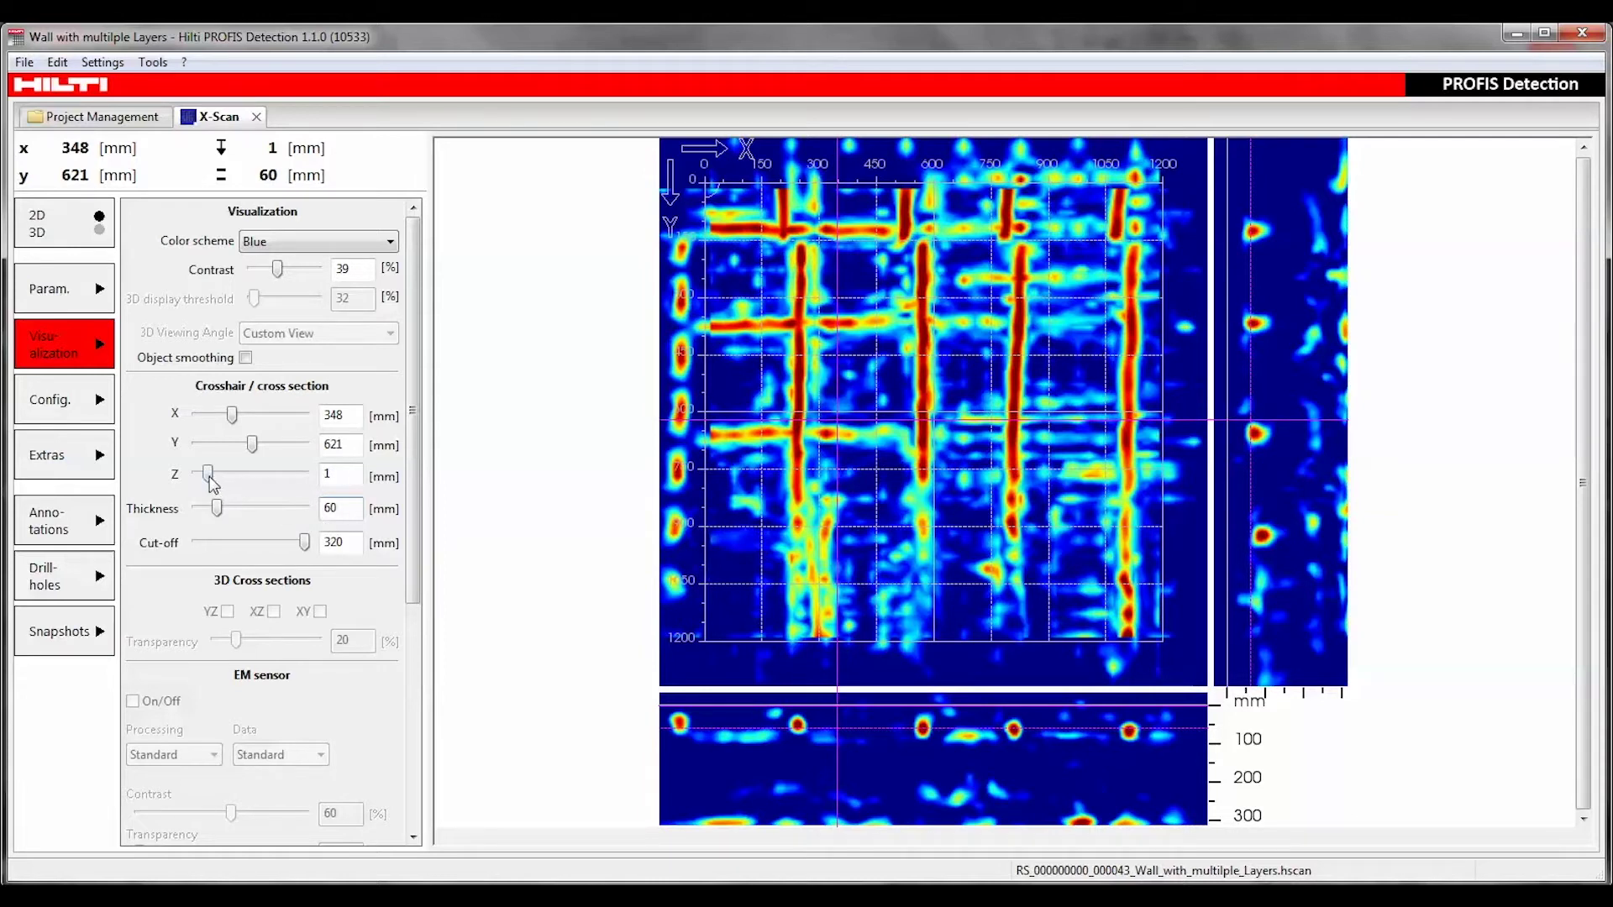
{"action": "mouse_move", "coordinate": [209, 475]}
{"action": "left_mouse_down"}
{"action": "mouse_move", "coordinate": [313, 487]}
{"action": "mouse_move", "coordinate": [226, 497]}
{"action": "left_mouse_up"}
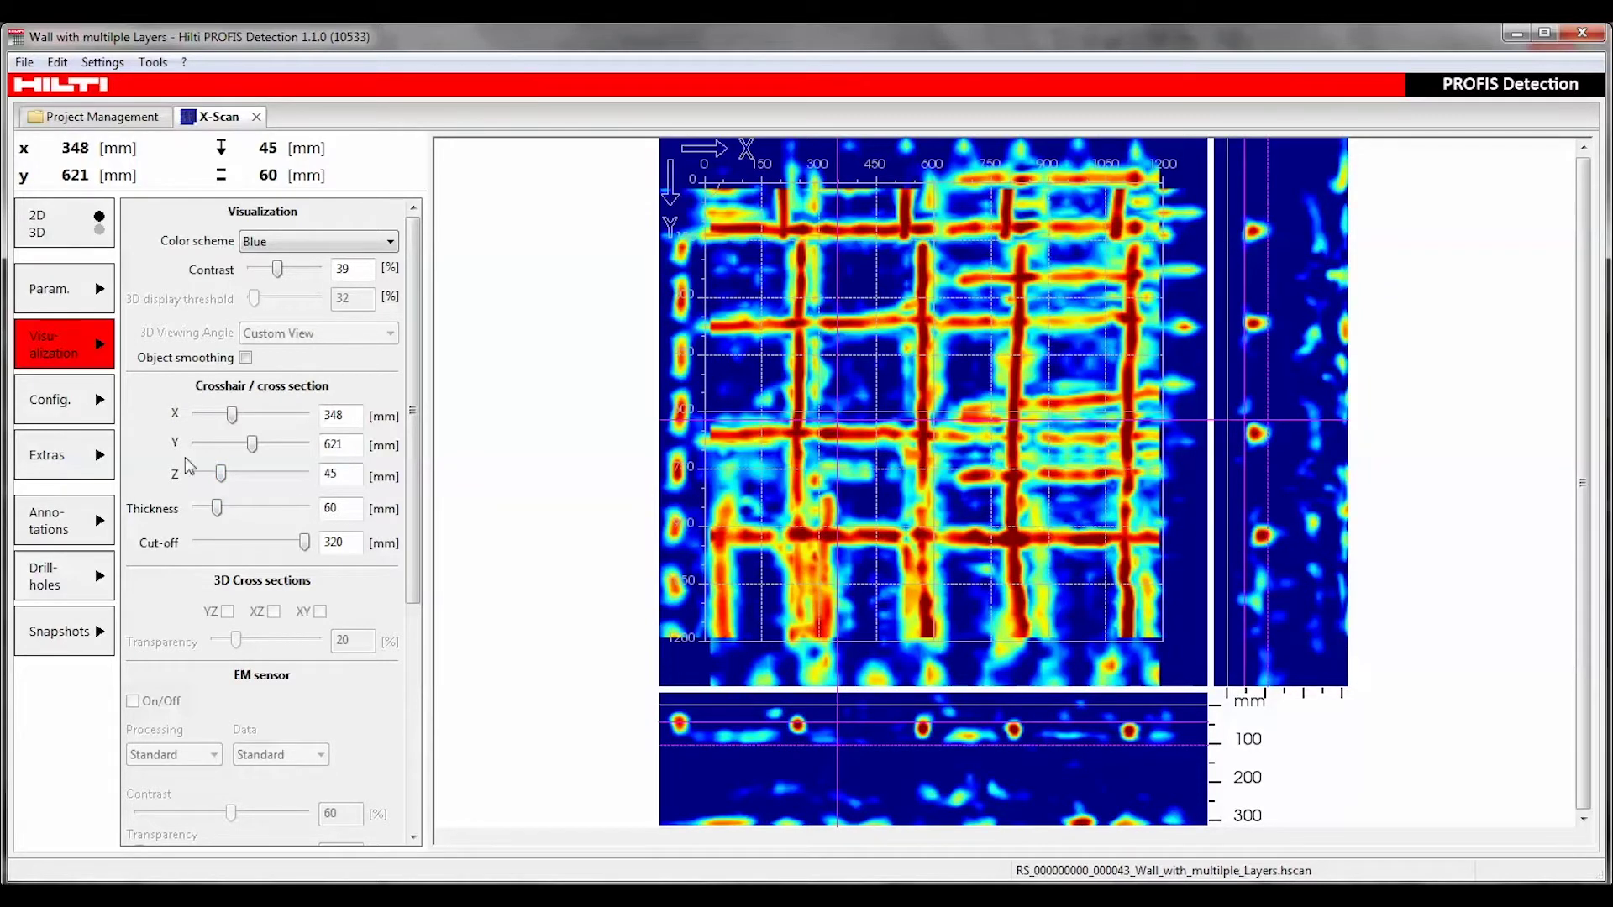
Set the concrete depth-scaling parameter to 6.5.
{"action": "left_click", "coordinate": [39, 295]}
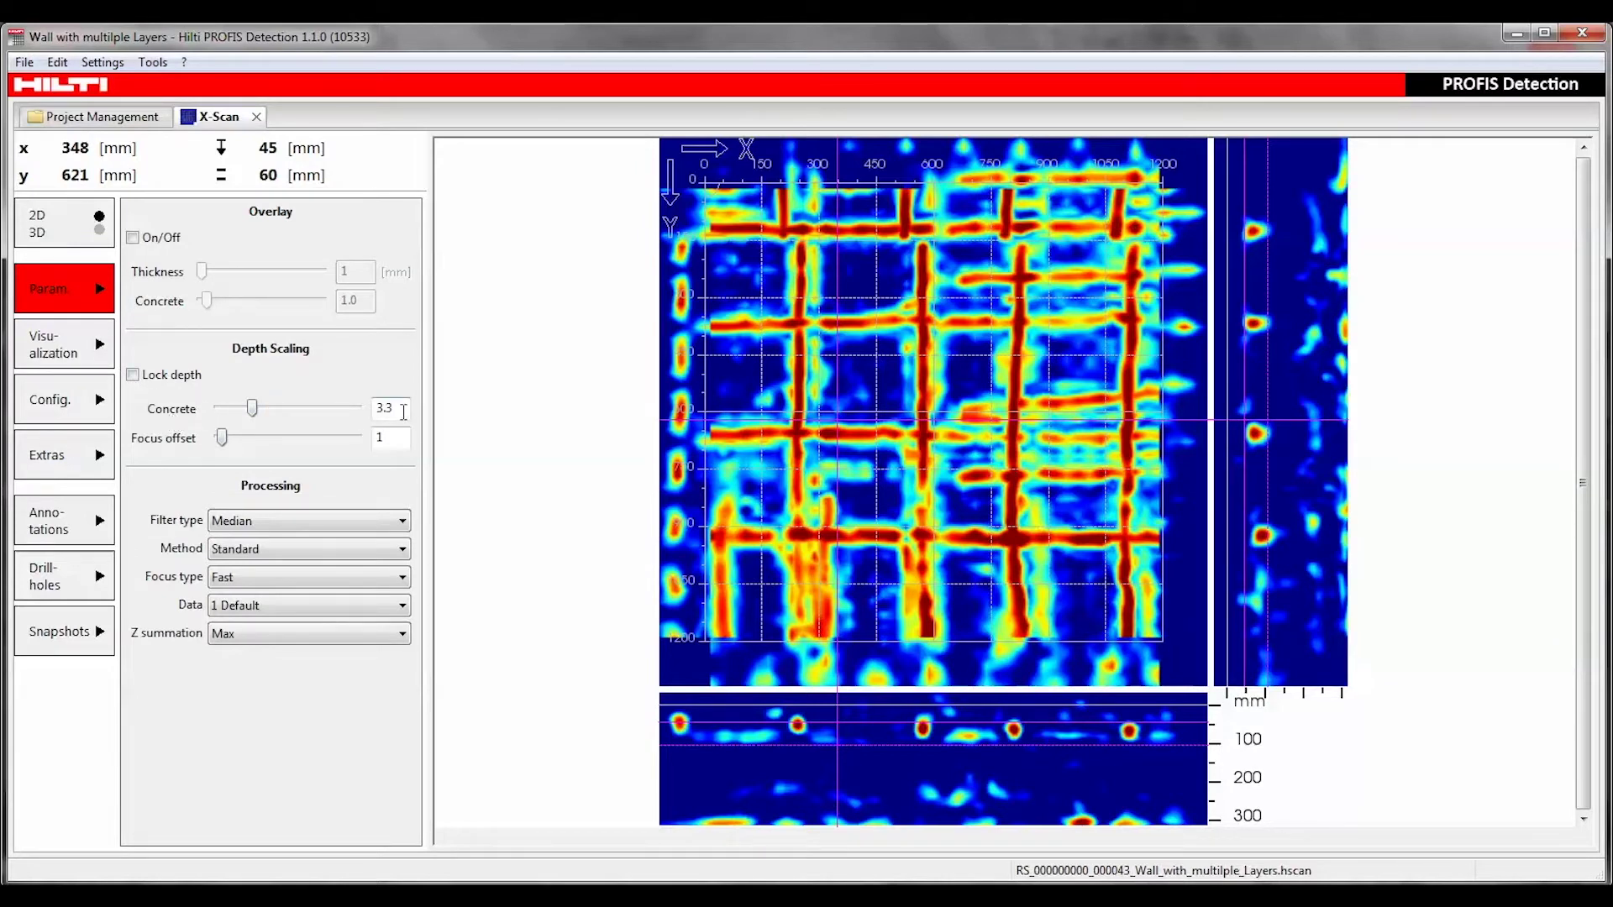
{"action": "double_click", "coordinate": [384, 408]}
{"action": "type", "text": "6.5"}
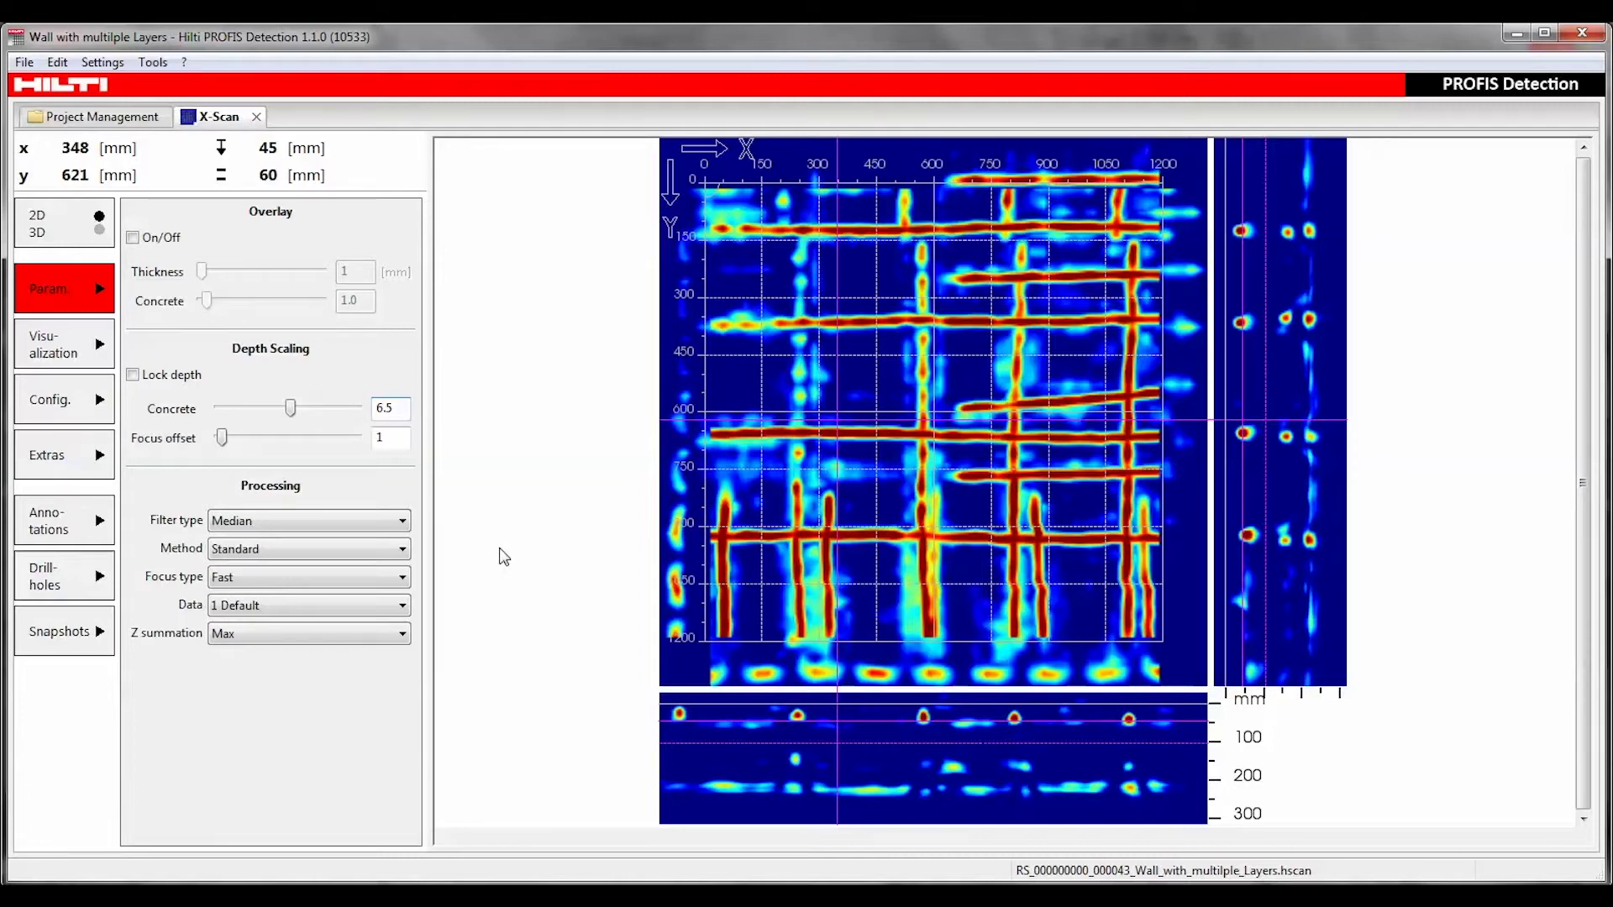
Compare the Selective and High pass filters, then settle on the Median filter.
{"action": "left_click", "coordinate": [379, 523]}
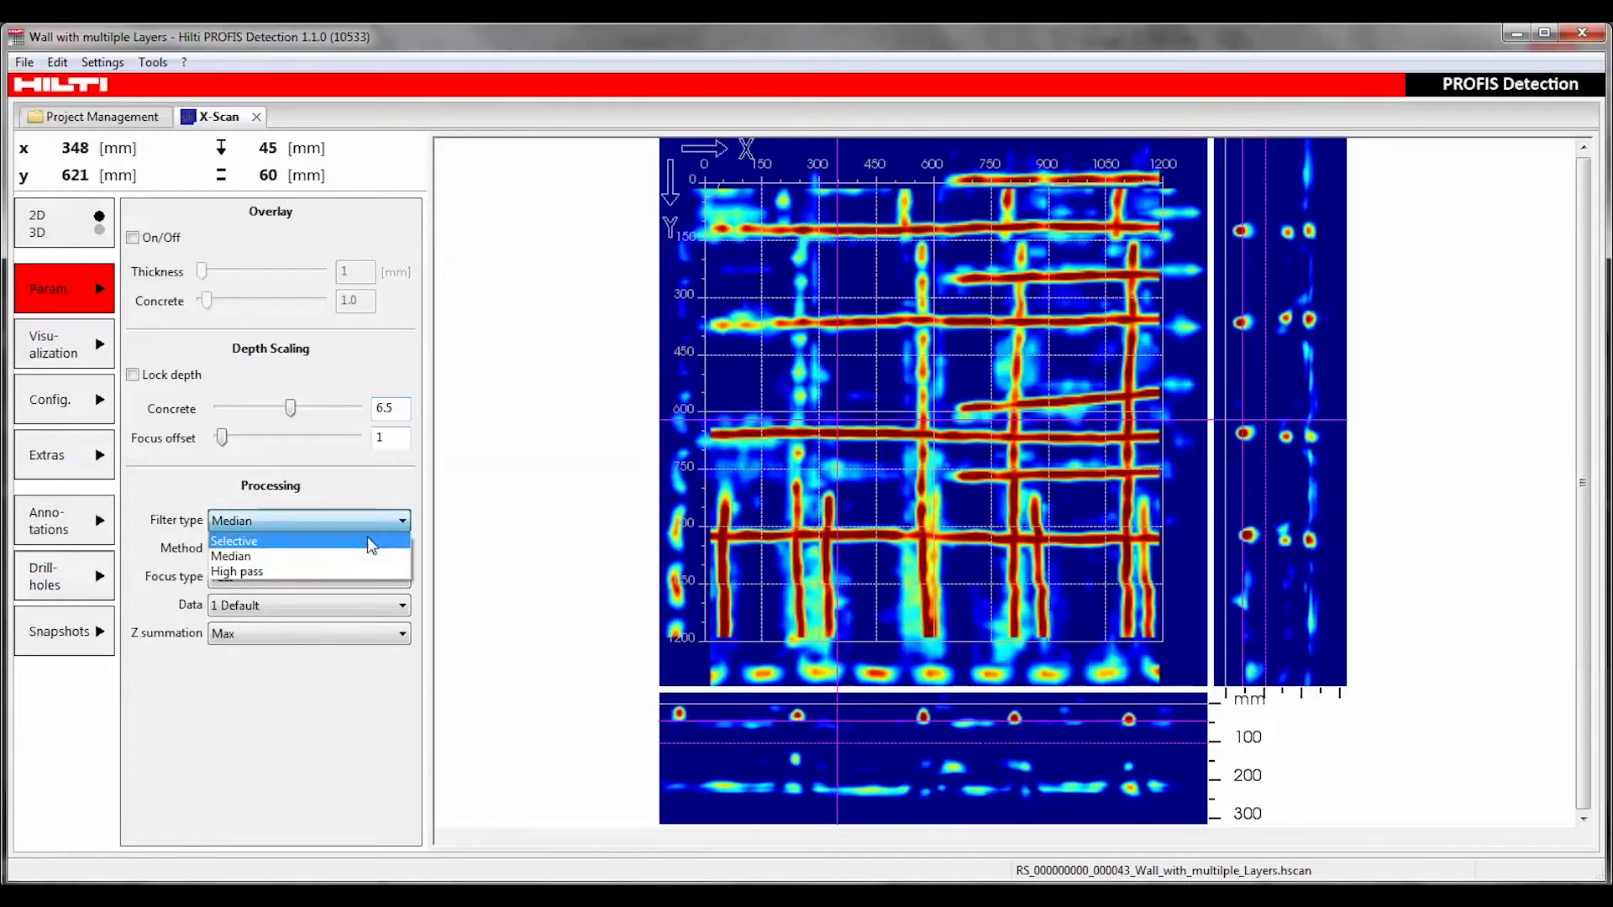
{"action": "left_click", "coordinate": [370, 542]}
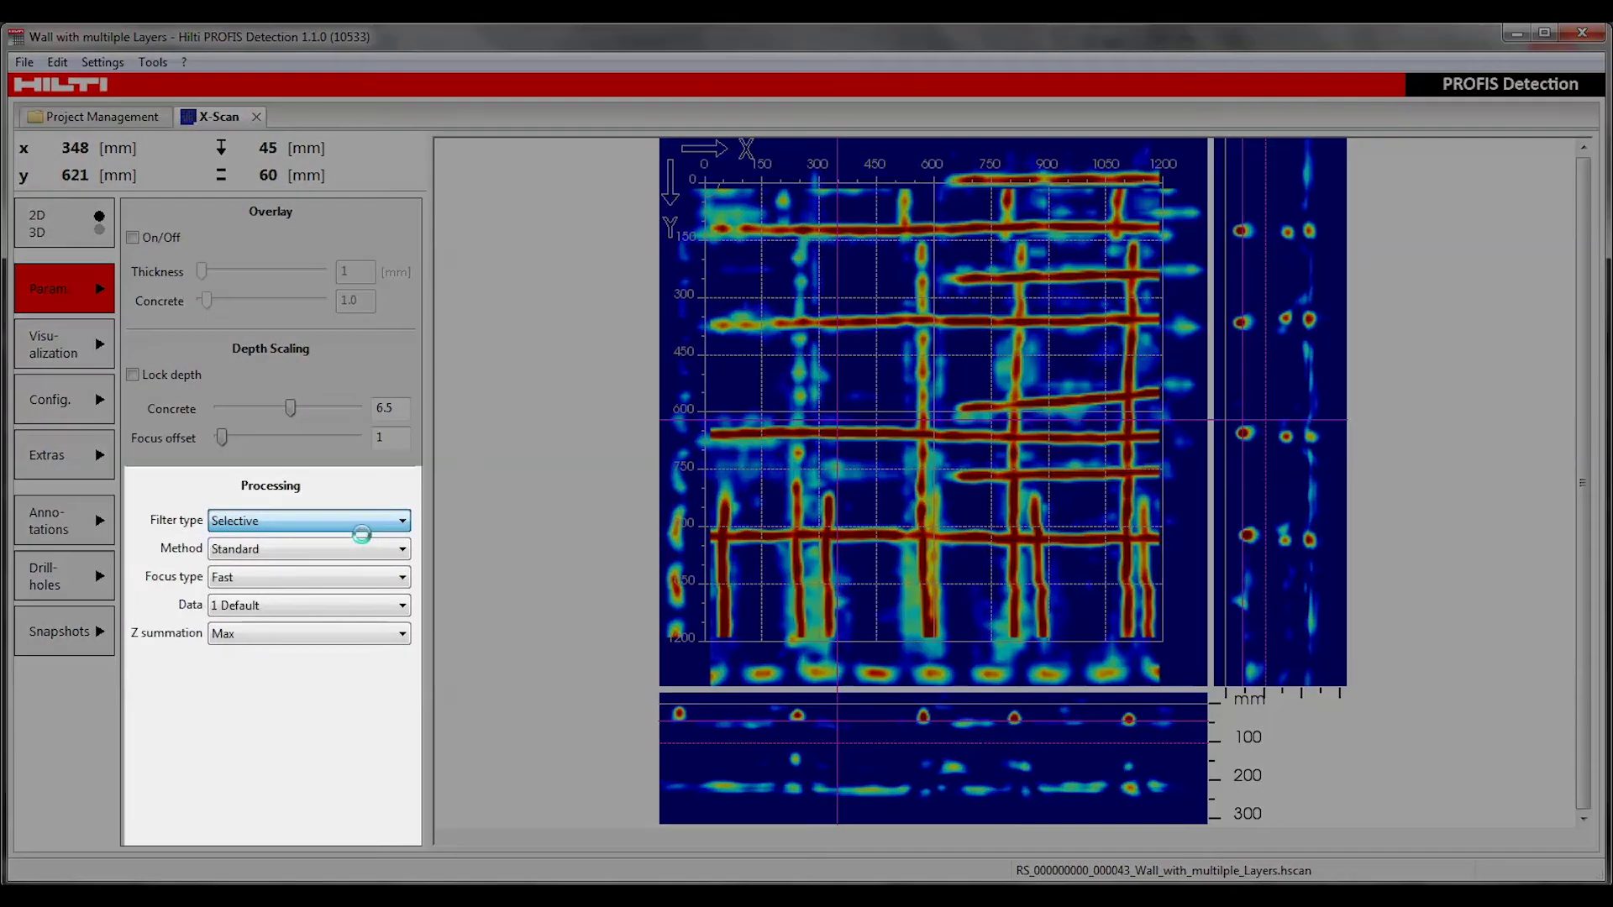
{"action": "left_click", "coordinate": [364, 528]}
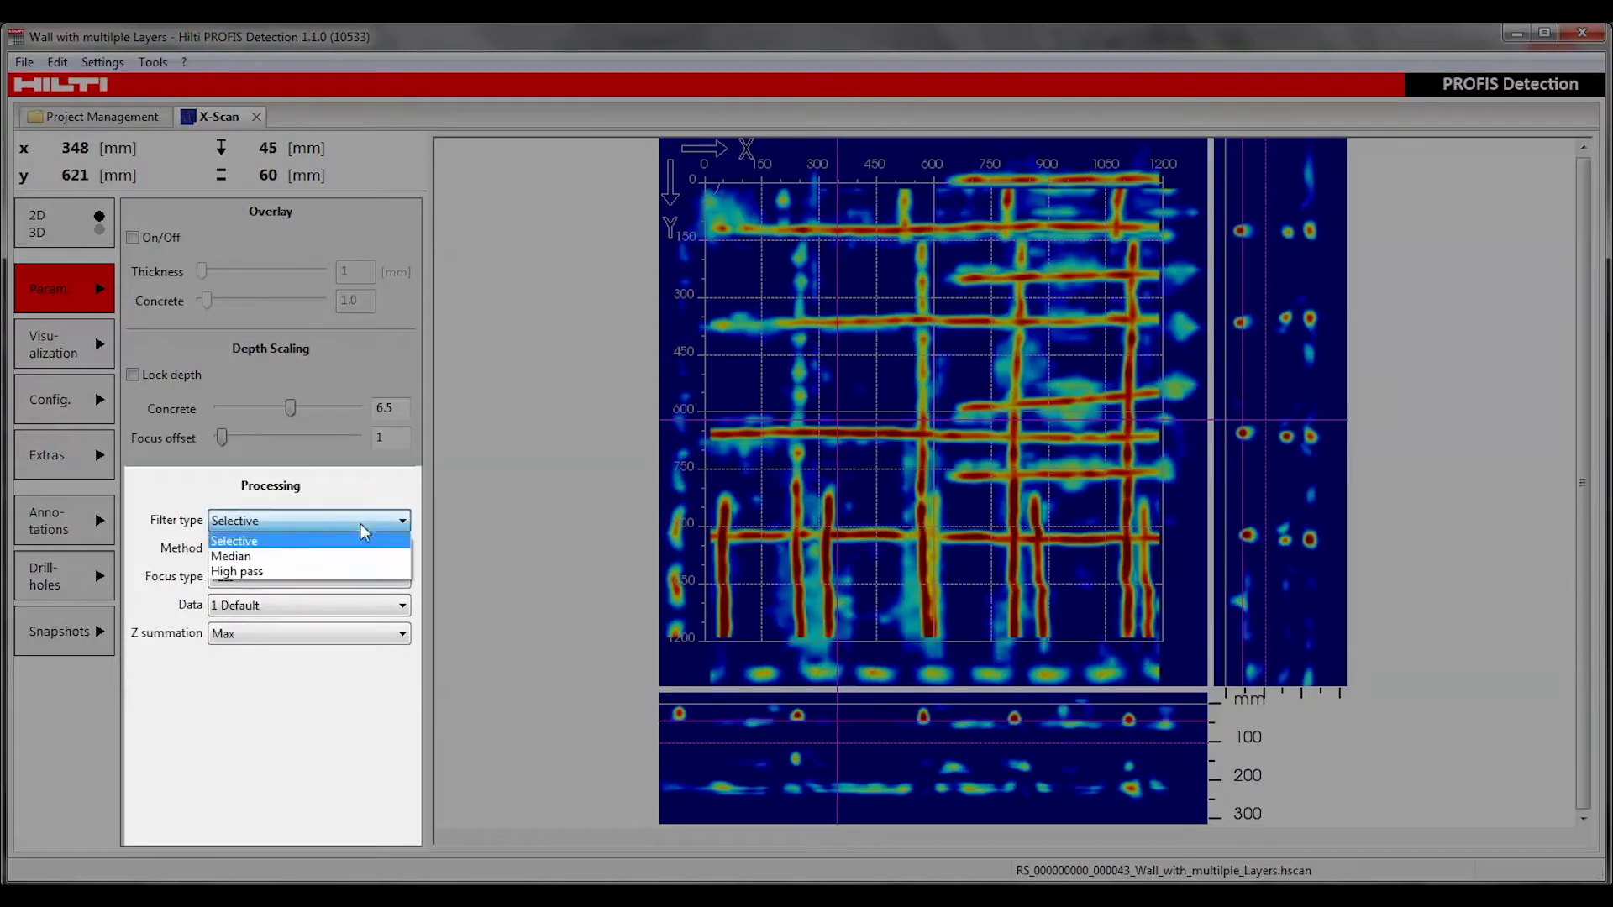
{"action": "left_click", "coordinate": [347, 571]}
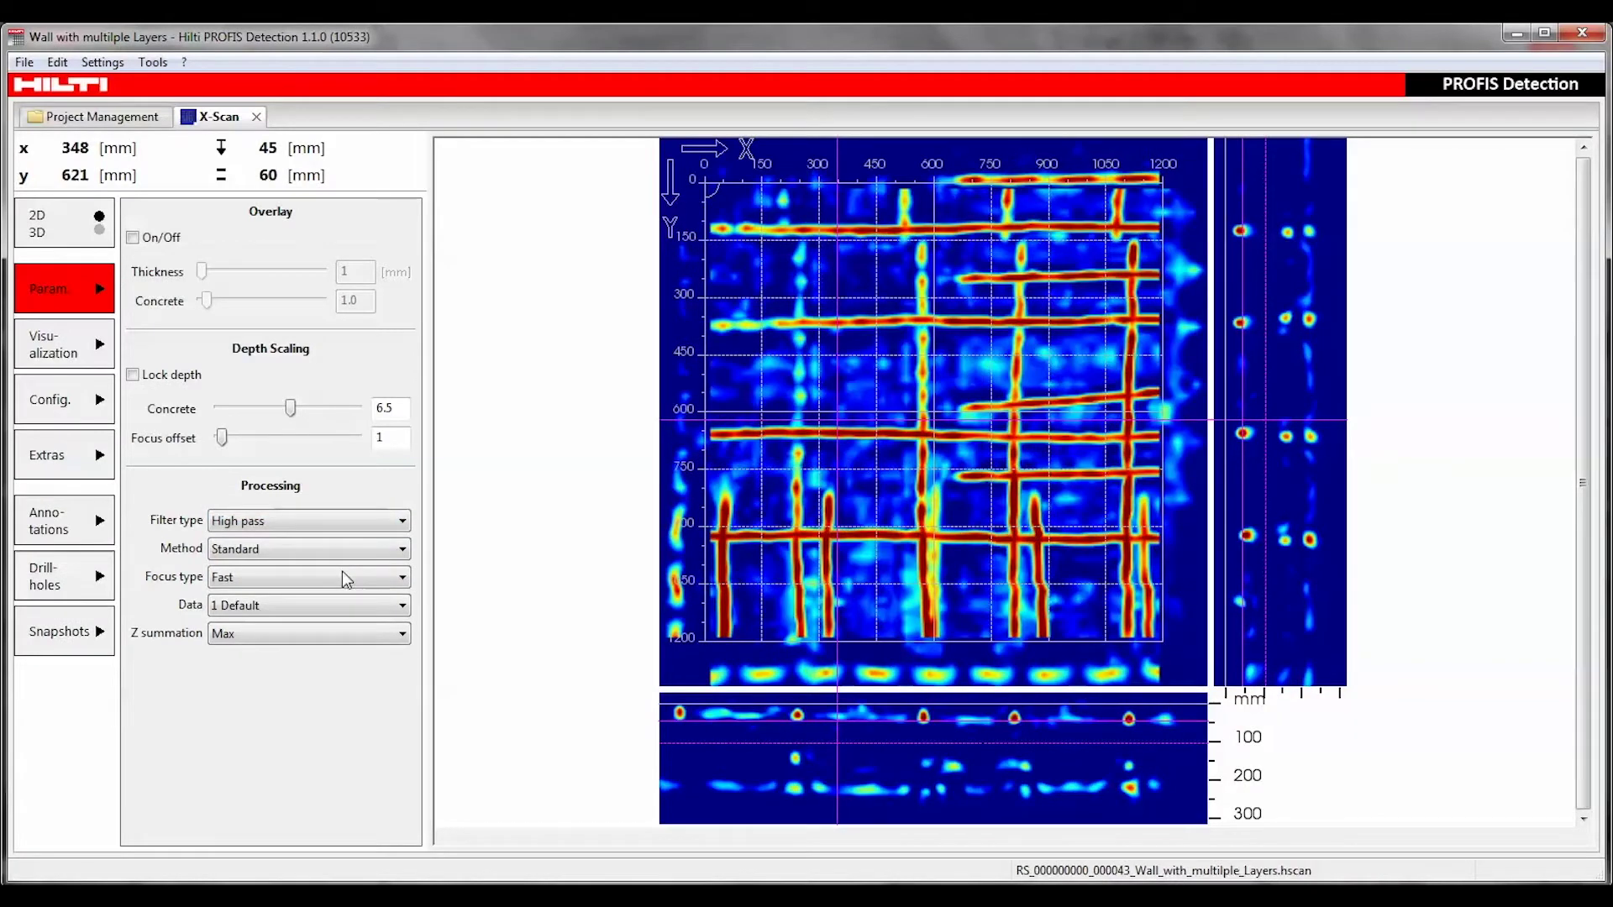
{"action": "left_click", "coordinate": [348, 522]}
{"action": "left_click", "coordinate": [339, 557]}
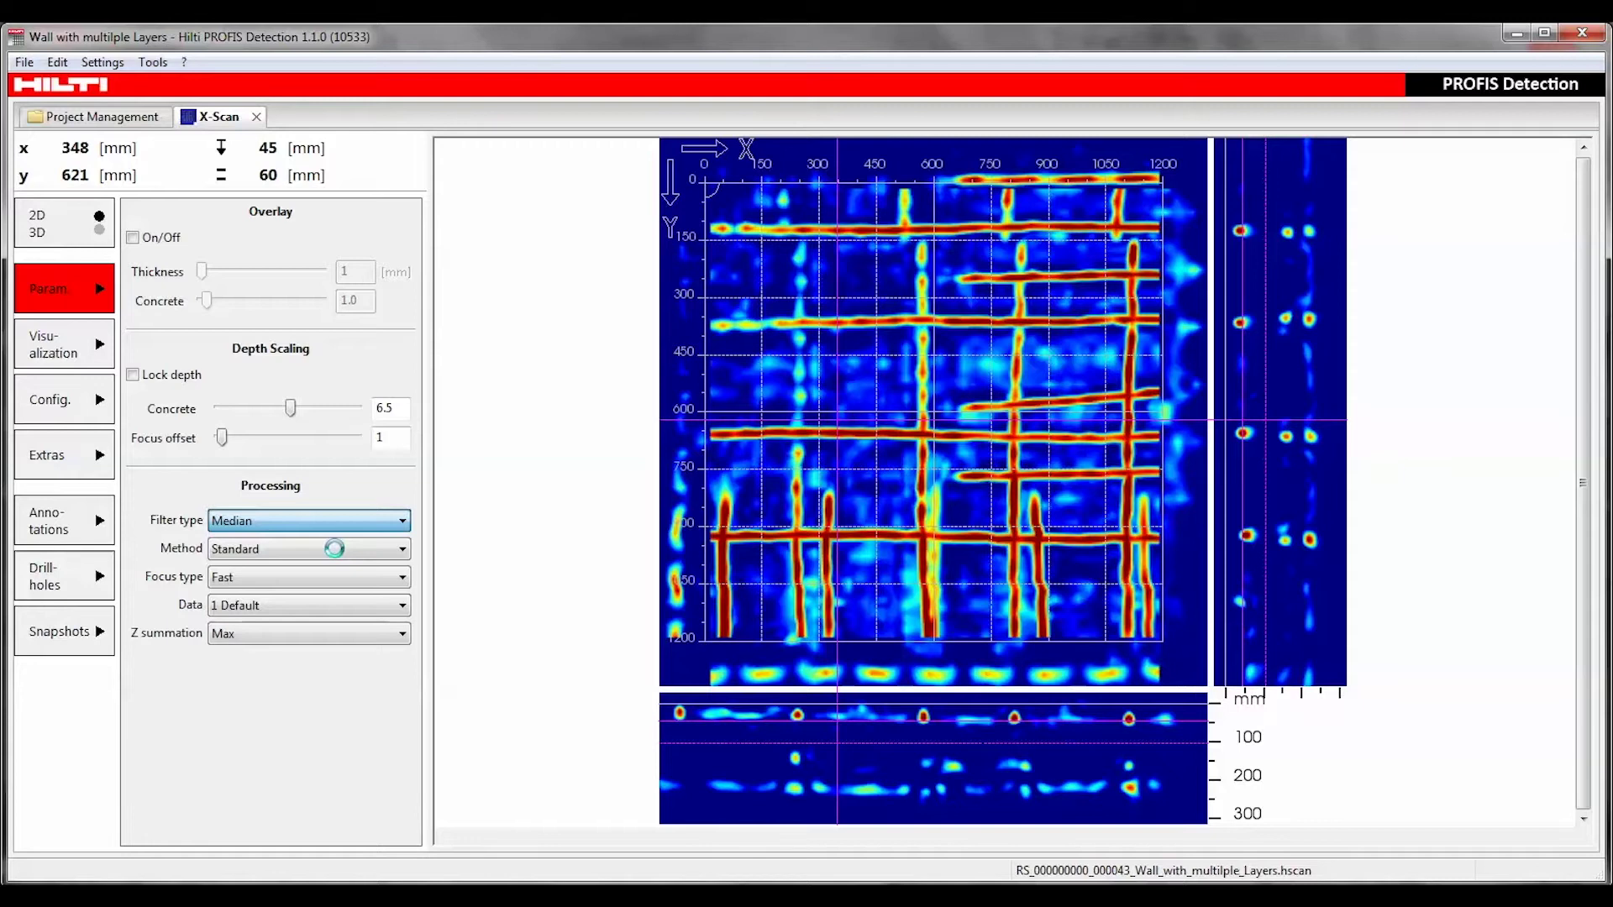
Try the Advanced processing method and focus type, then return to Standard and Fast.
{"action": "left_click", "coordinate": [336, 548]}
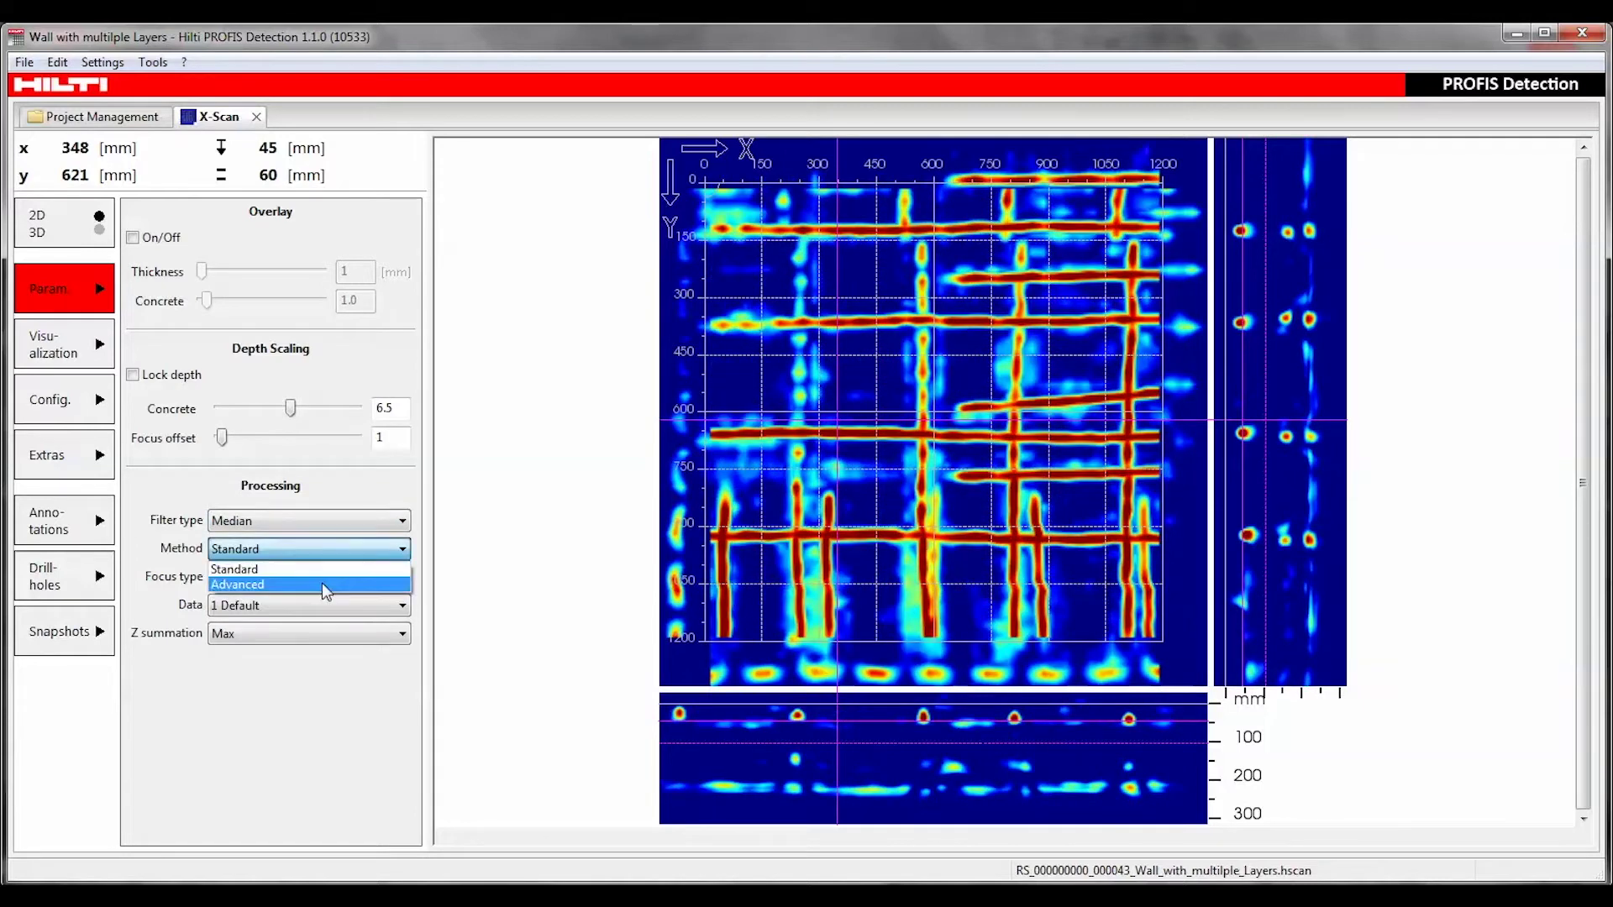
{"action": "left_click", "coordinate": [324, 585]}
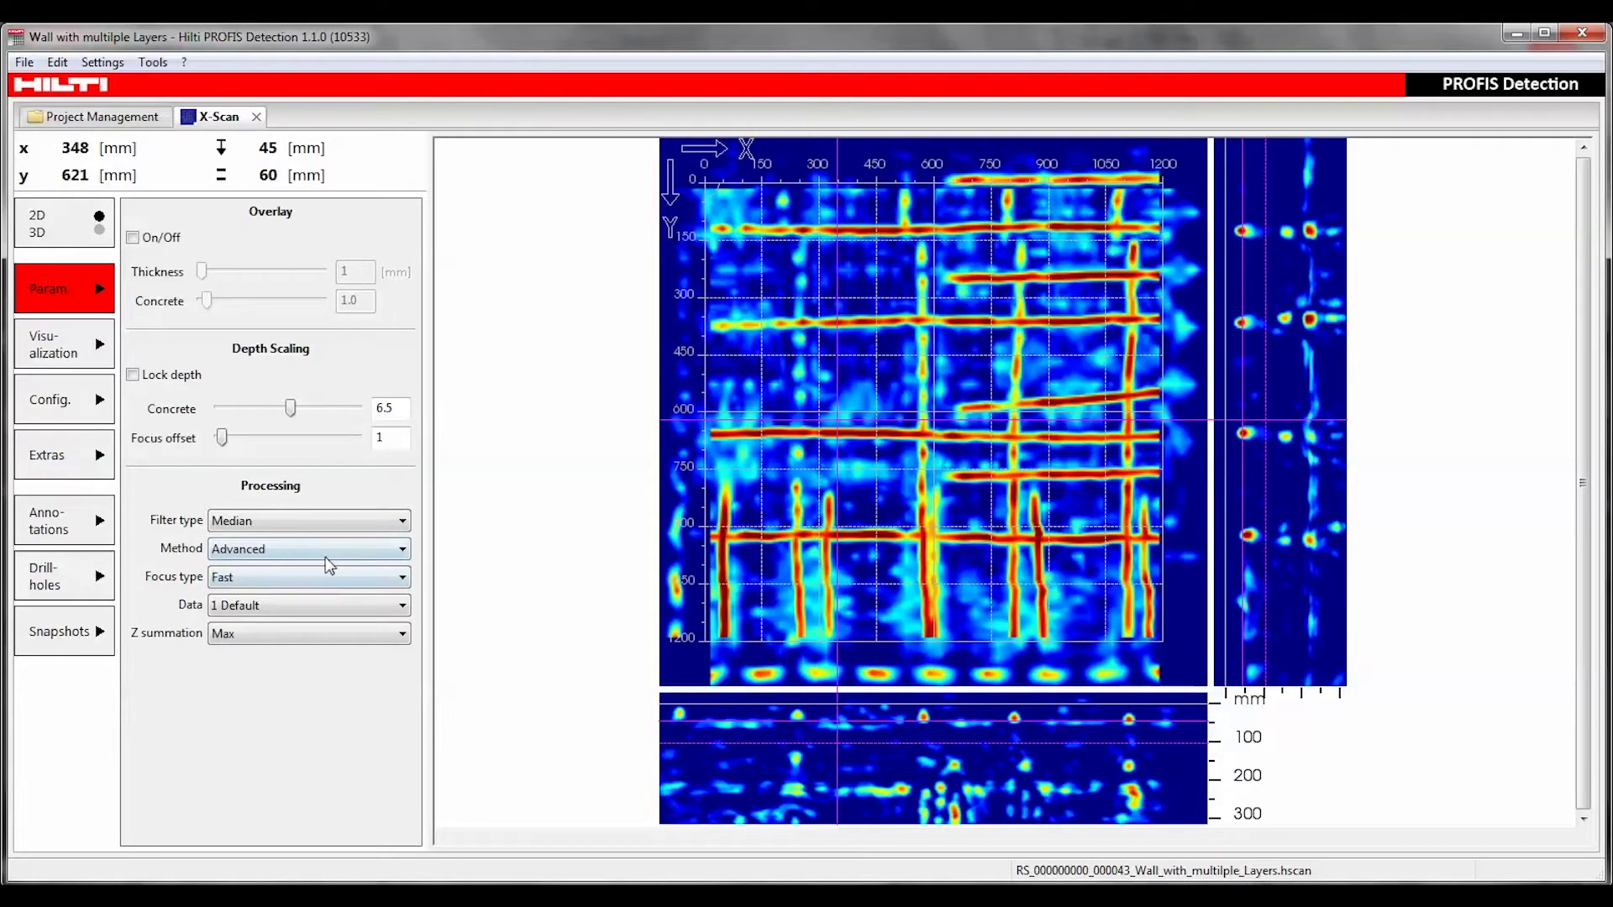
{"action": "left_click", "coordinate": [325, 556]}
{"action": "left_click", "coordinate": [325, 564]}
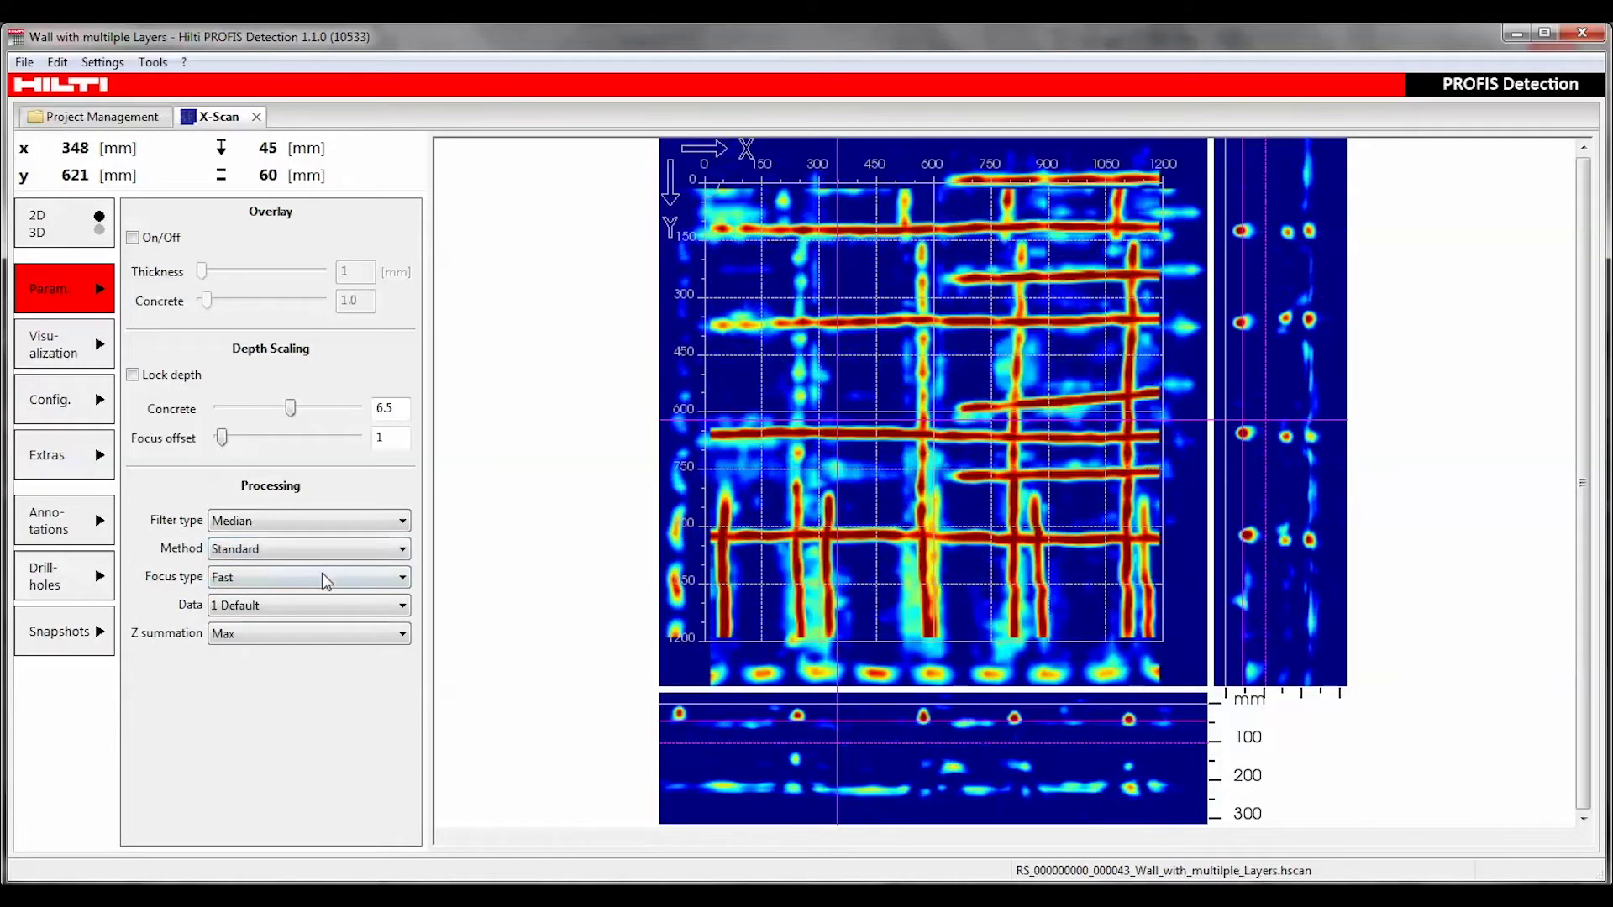
{"action": "left_click", "coordinate": [324, 577]}
{"action": "left_click", "coordinate": [319, 615]}
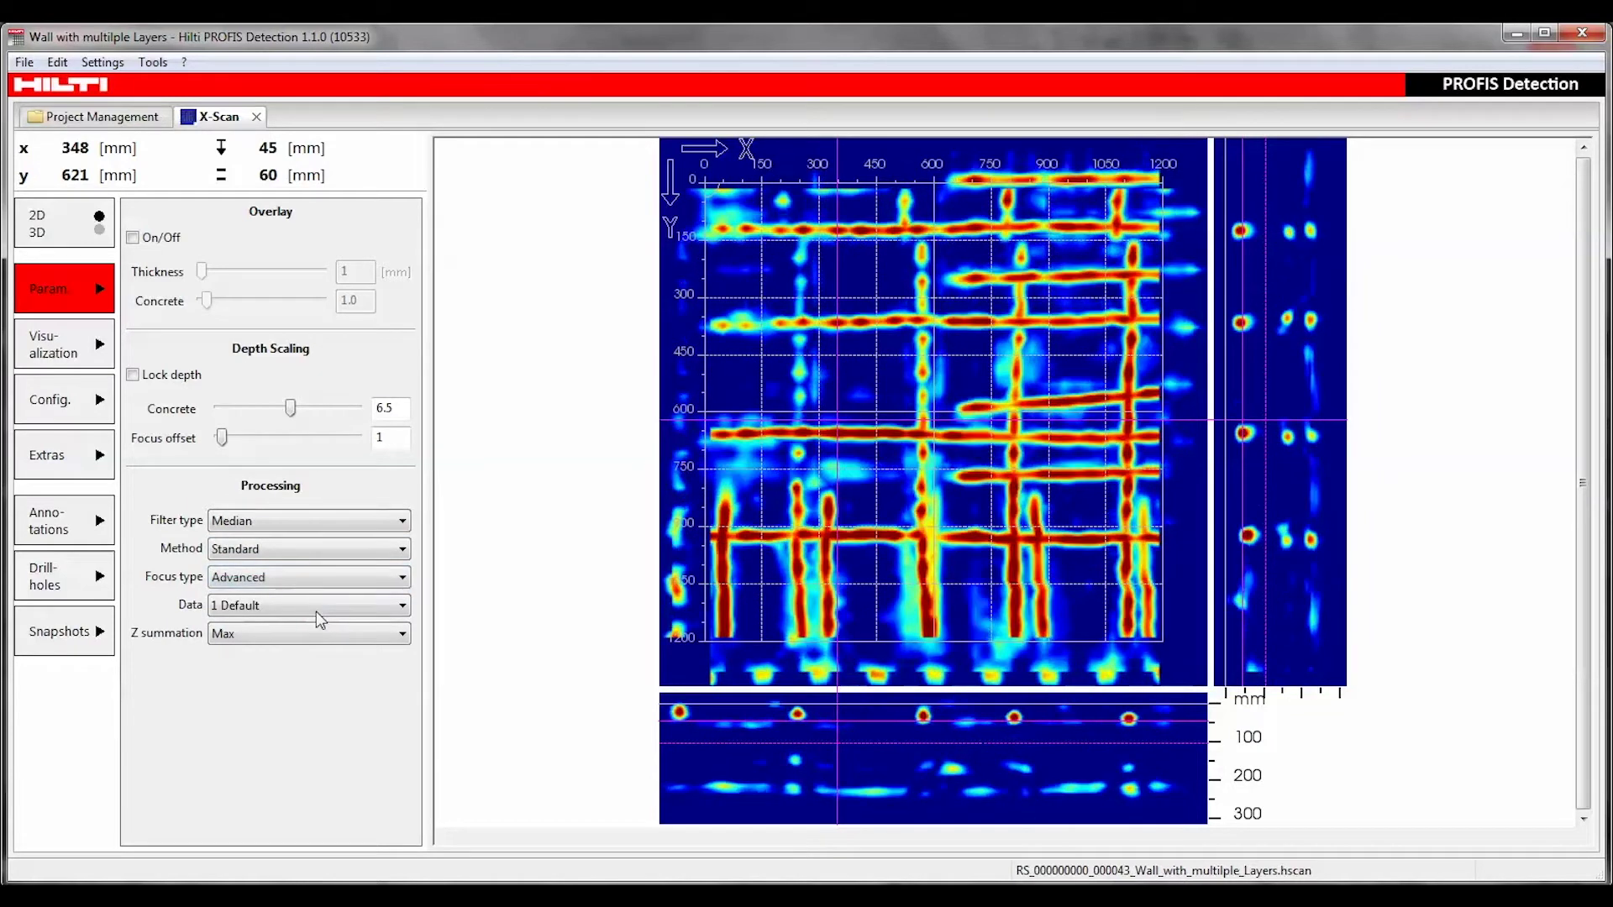
{"action": "left_click", "coordinate": [306, 578]}
{"action": "left_click", "coordinate": [303, 595]}
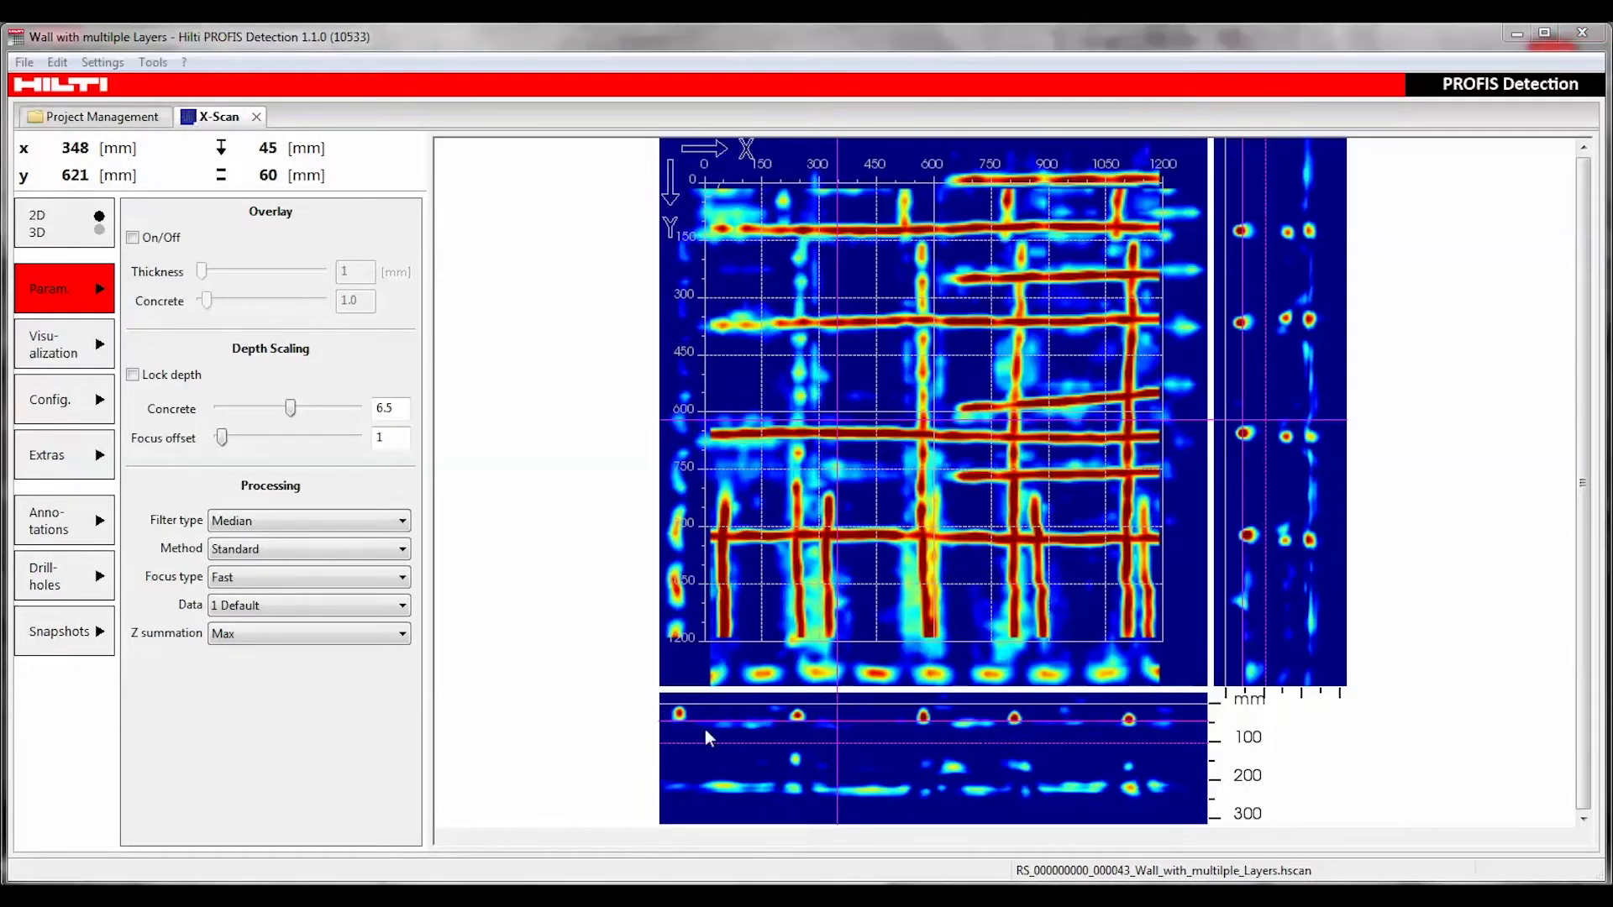
Raise the plan-view depth slice and show 5 Raw data in the Gray colour scheme.
{"action": "left_click_drag", "start_coordinate": [716, 720], "coordinate": [724, 799]}
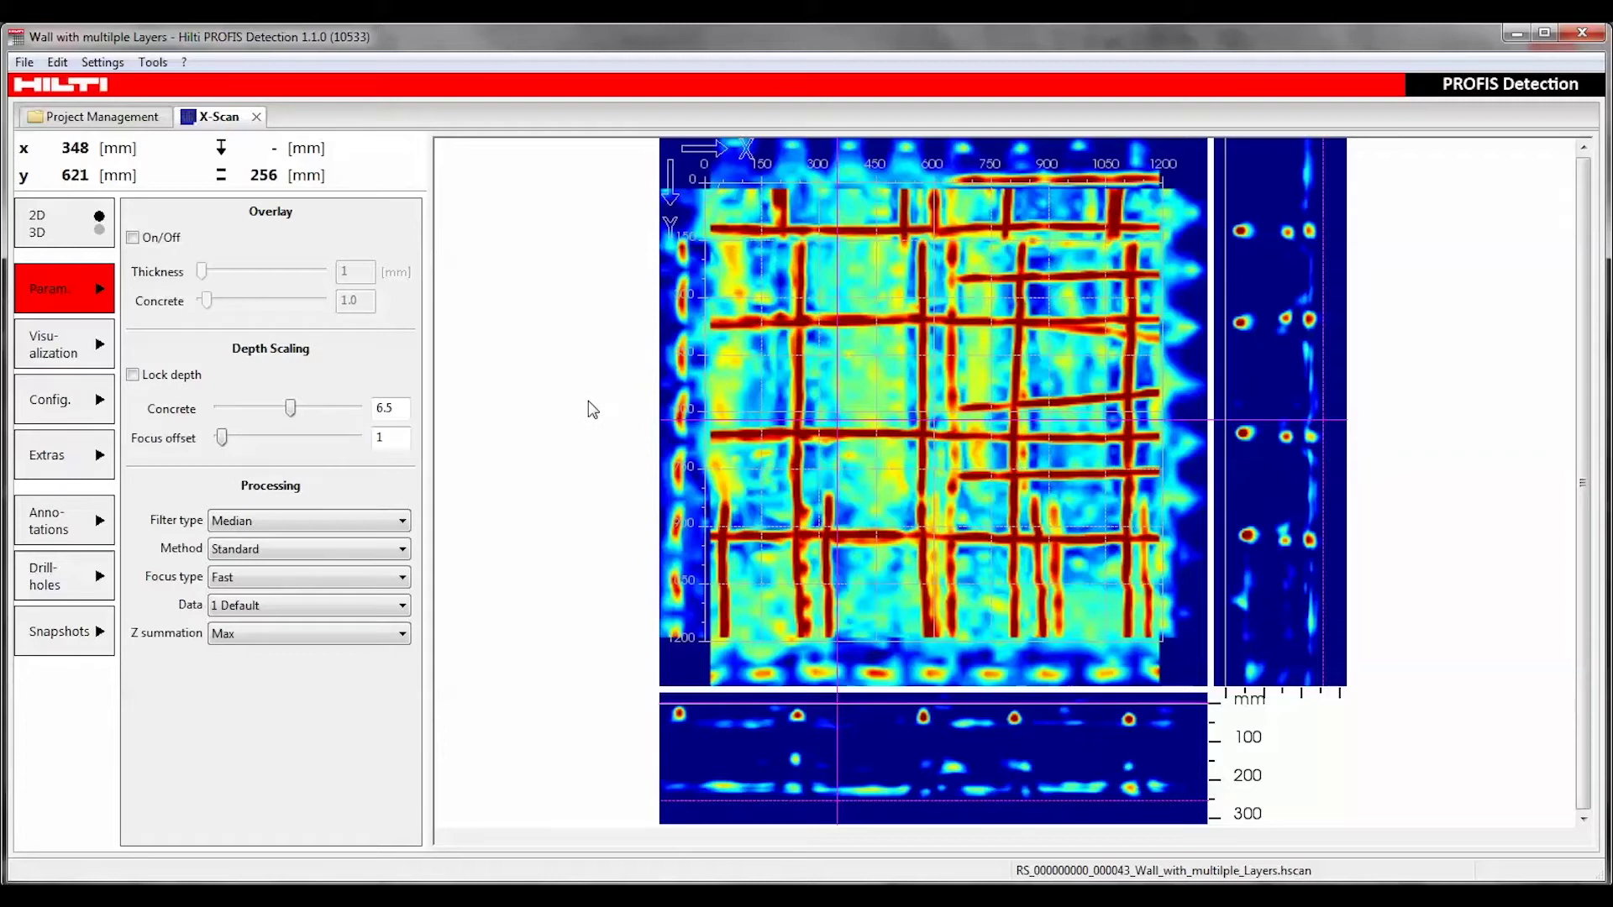
{"action": "left_click", "coordinate": [73, 345]}
{"action": "left_click", "coordinate": [286, 238]}
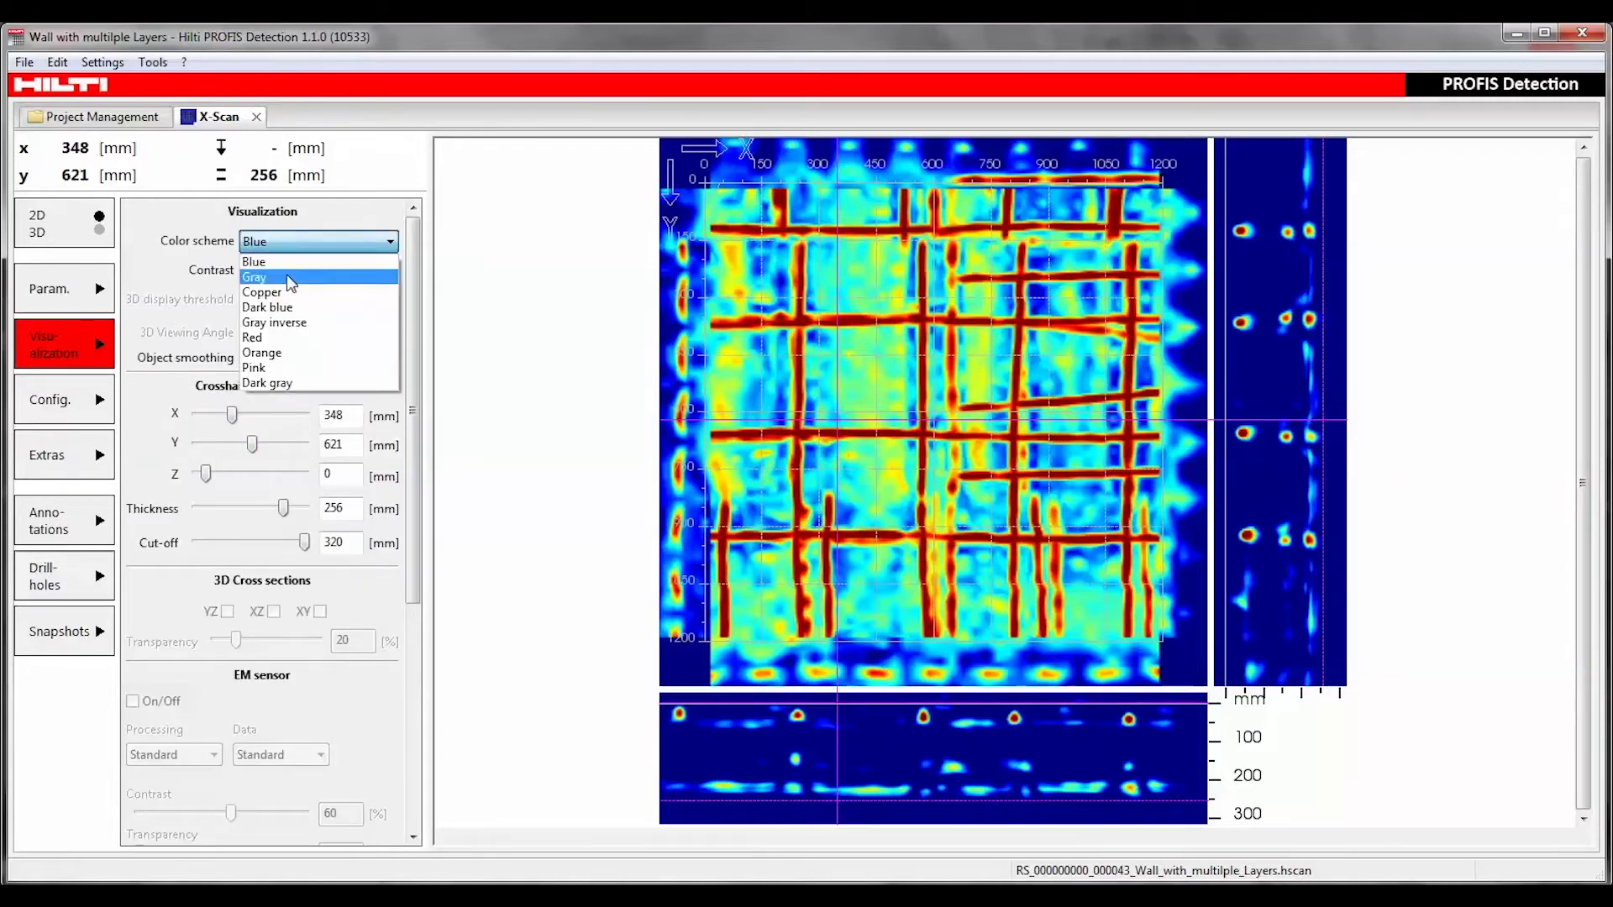
{"action": "left_click", "coordinate": [286, 274]}
{"action": "left_click", "coordinate": [69, 295]}
{"action": "left_click", "coordinate": [260, 606]}
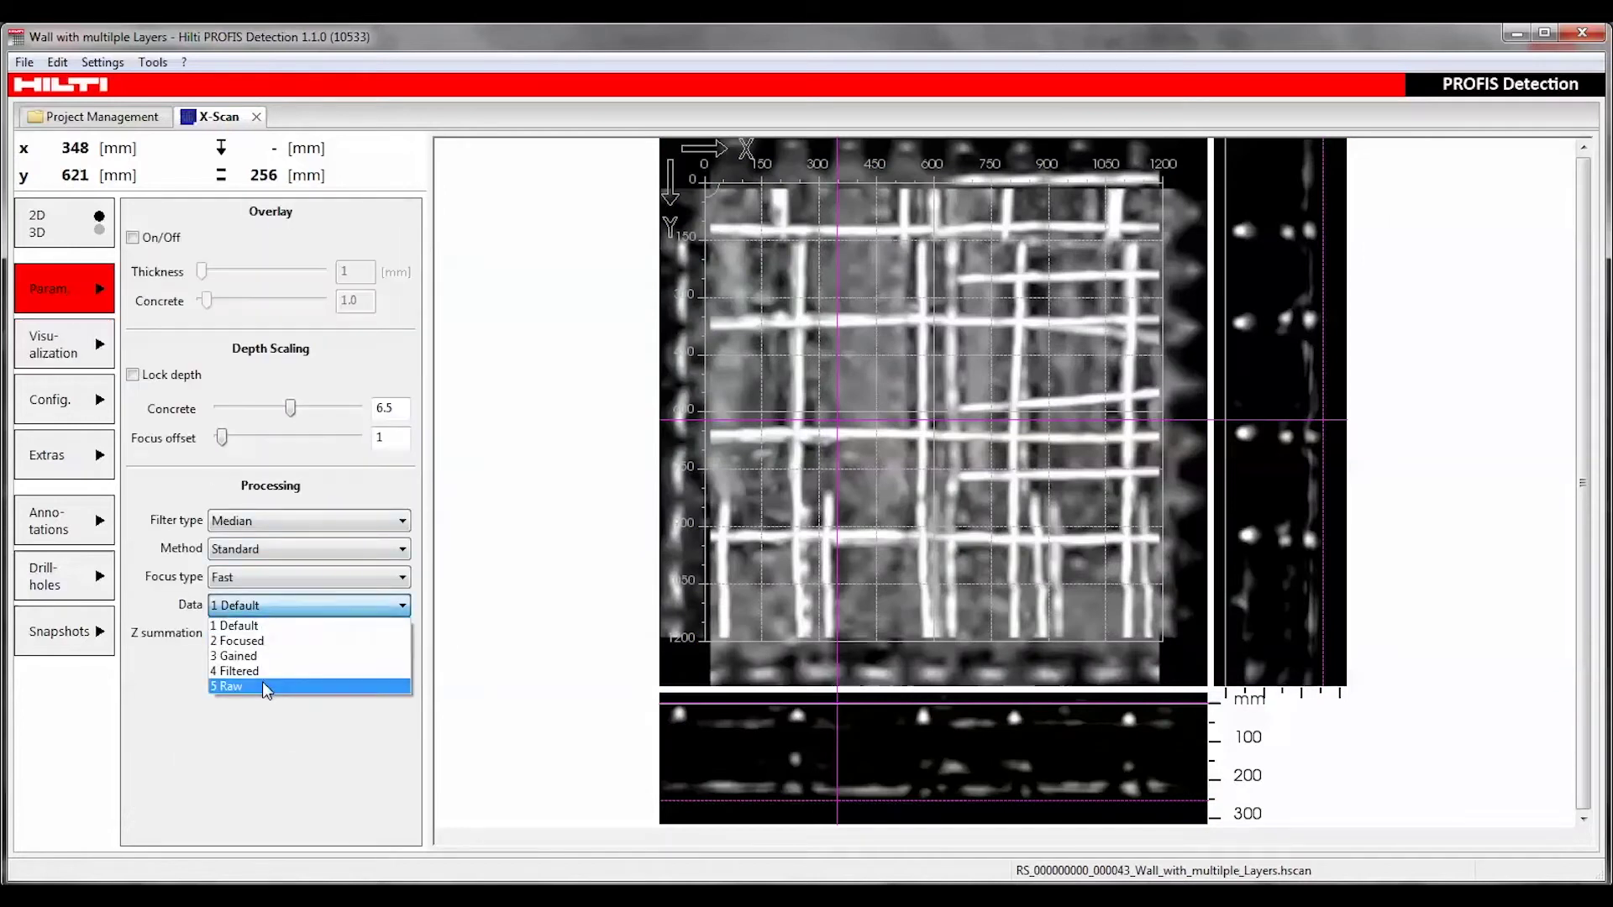
{"action": "left_click", "coordinate": [263, 689]}
Move the crosshair to x 536, y 708 and set a 200 mm cut-off depth.
{"action": "left_click_drag", "start_coordinate": [865, 421], "coordinate": [914, 462]}
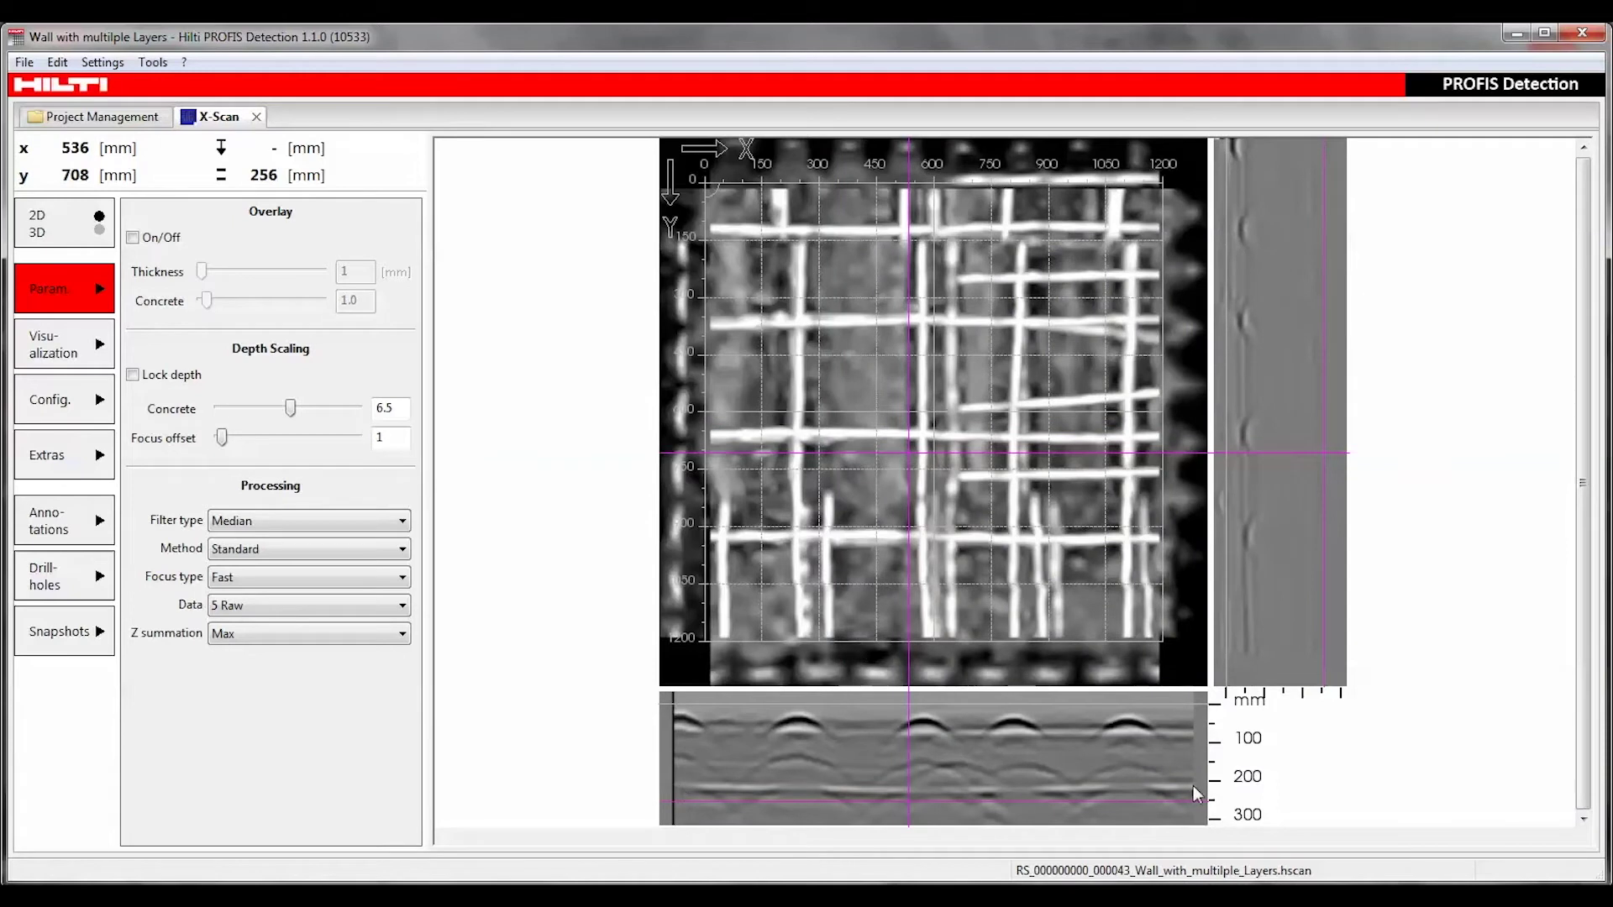
{"action": "left_click", "coordinate": [72, 348]}
{"action": "double_click", "coordinate": [341, 546]}
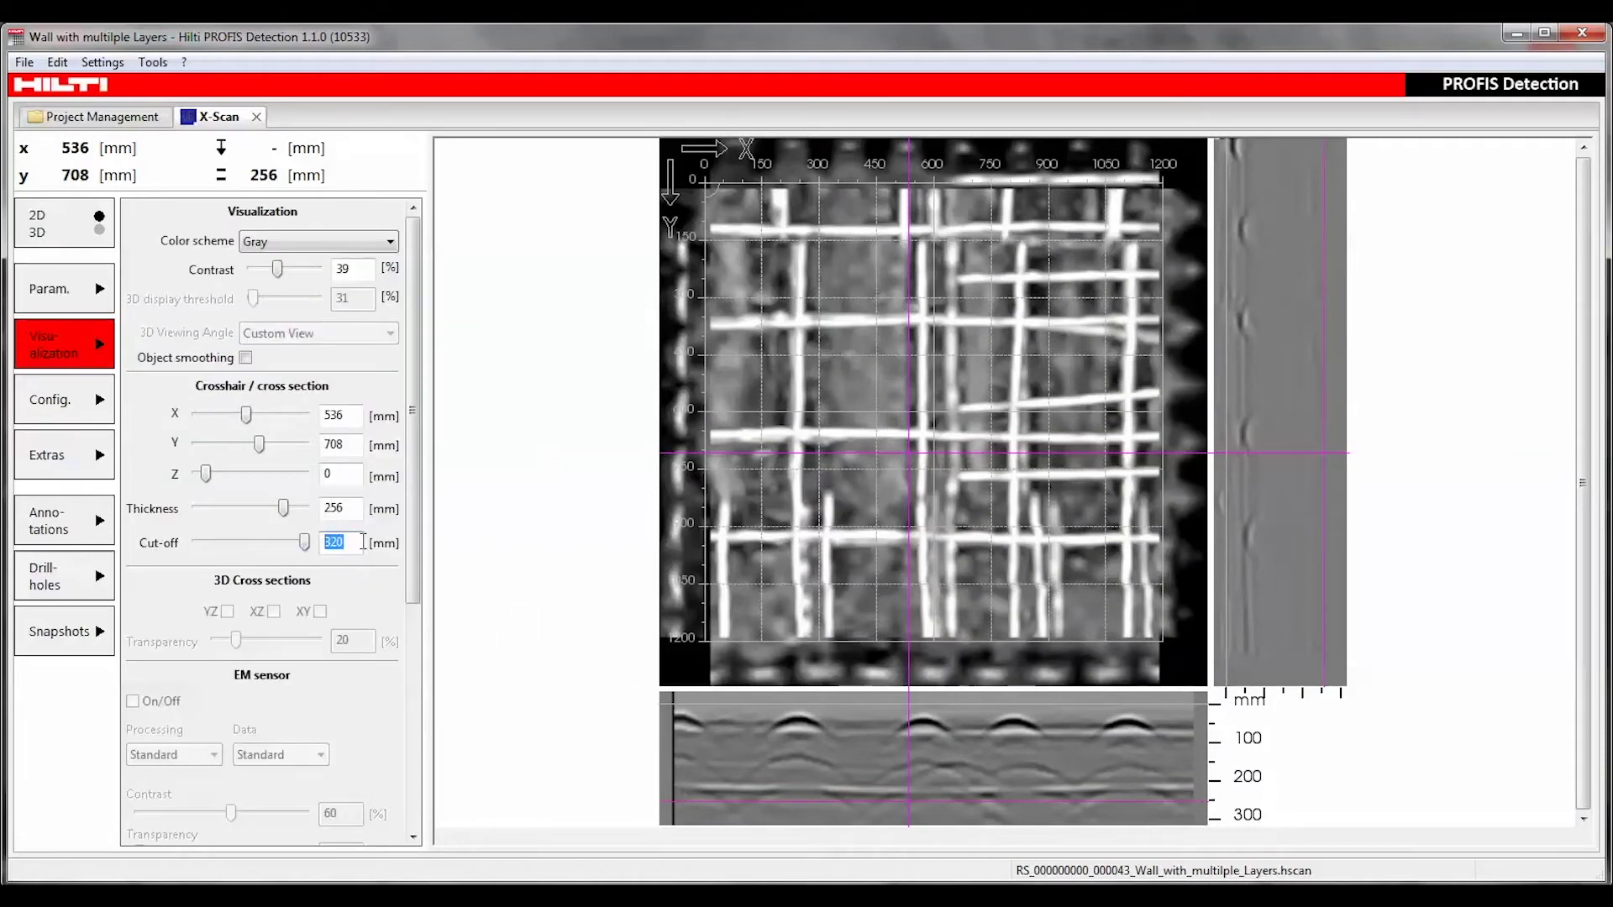
{"action": "type", "text": "200"}
{"action": "key", "text": "Return"}
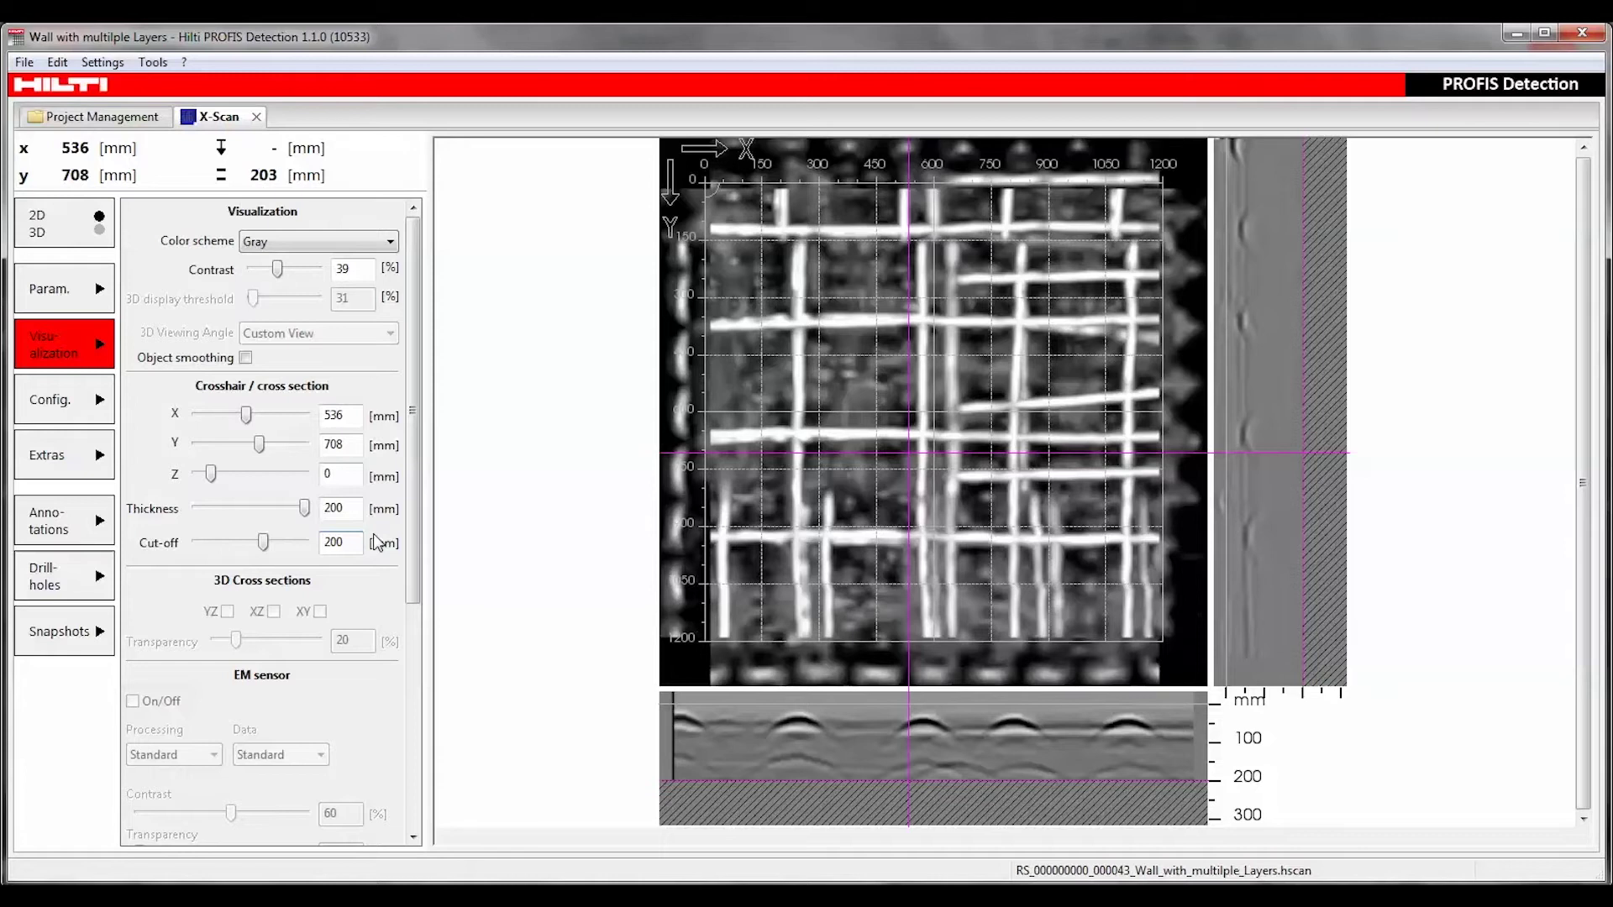
Switch the scan data source back to 1 Default.
{"action": "left_click", "coordinate": [69, 295]}
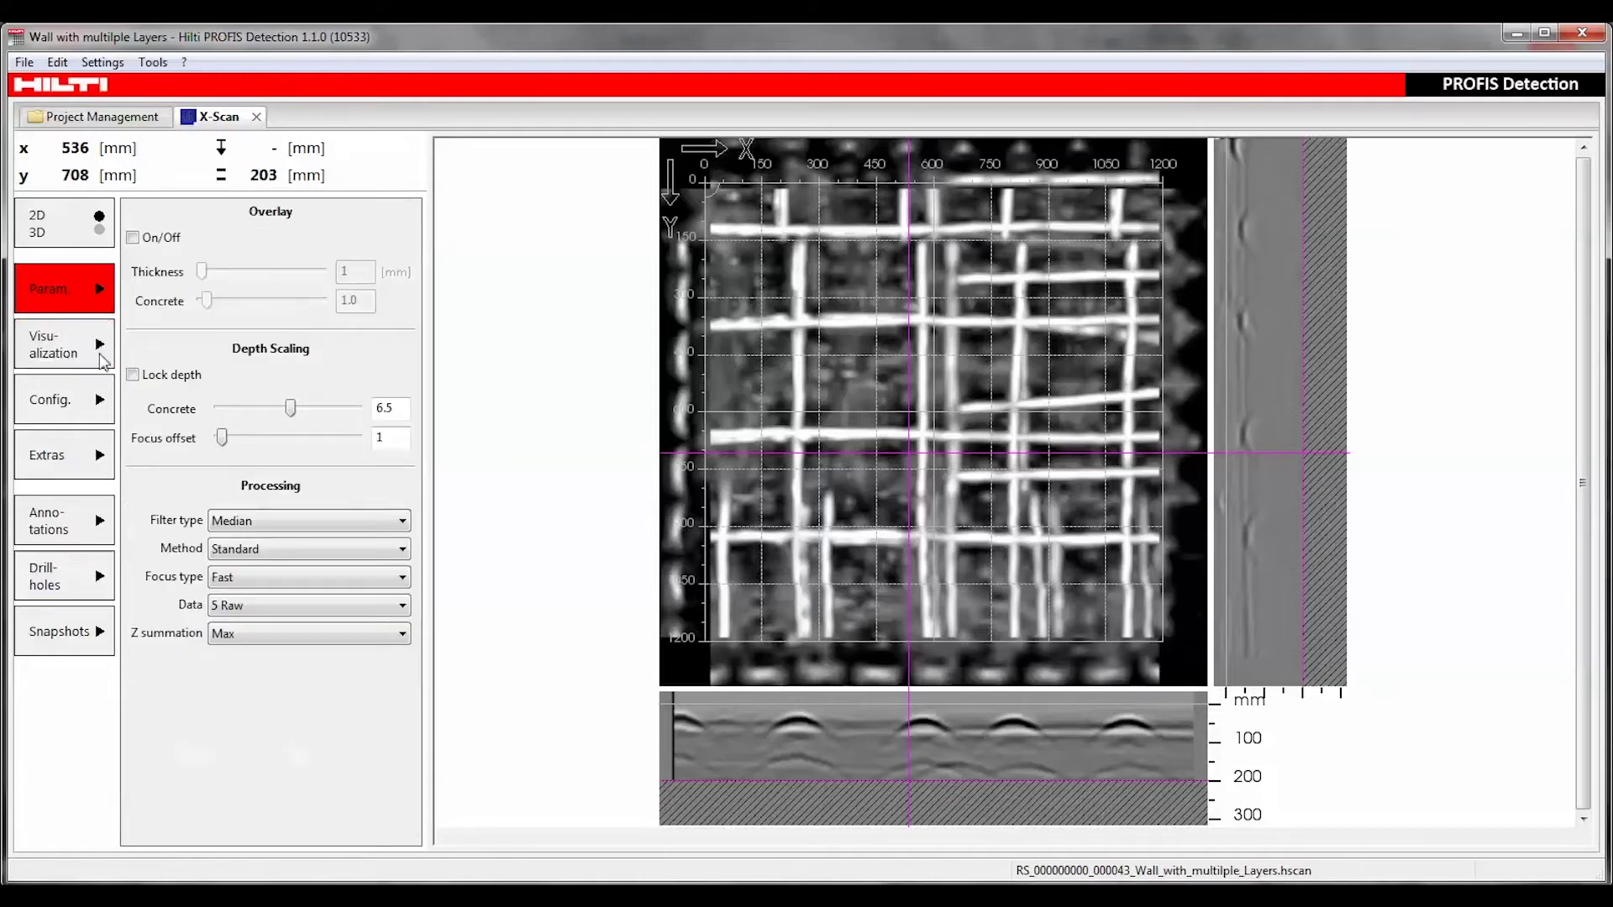
{"action": "left_click", "coordinate": [217, 603]}
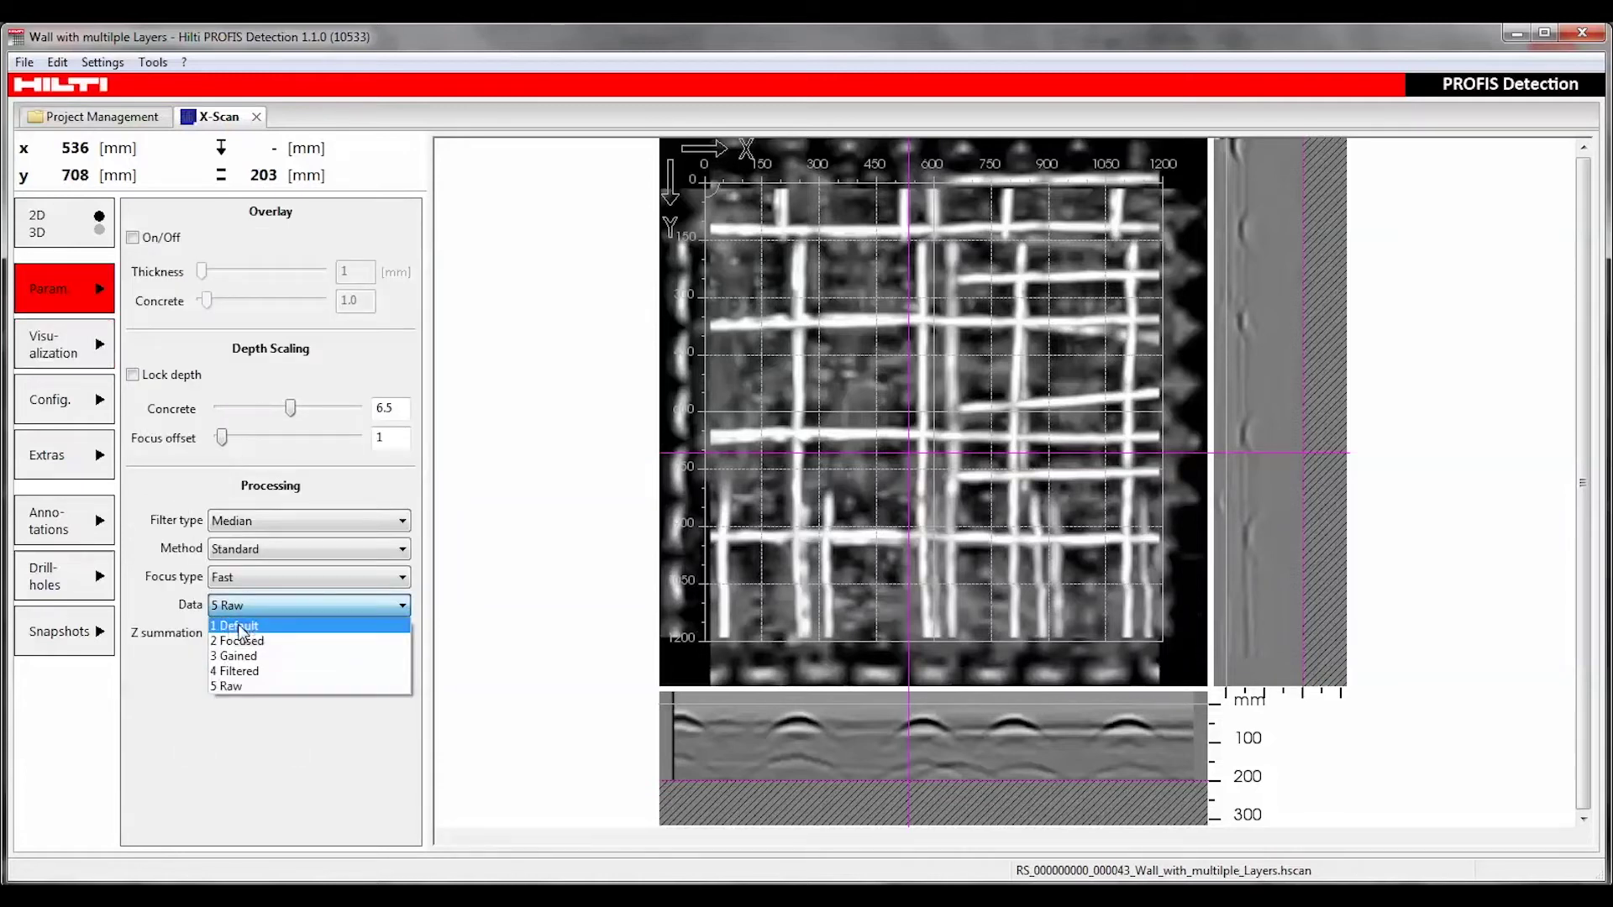
{"action": "left_click", "coordinate": [241, 626]}
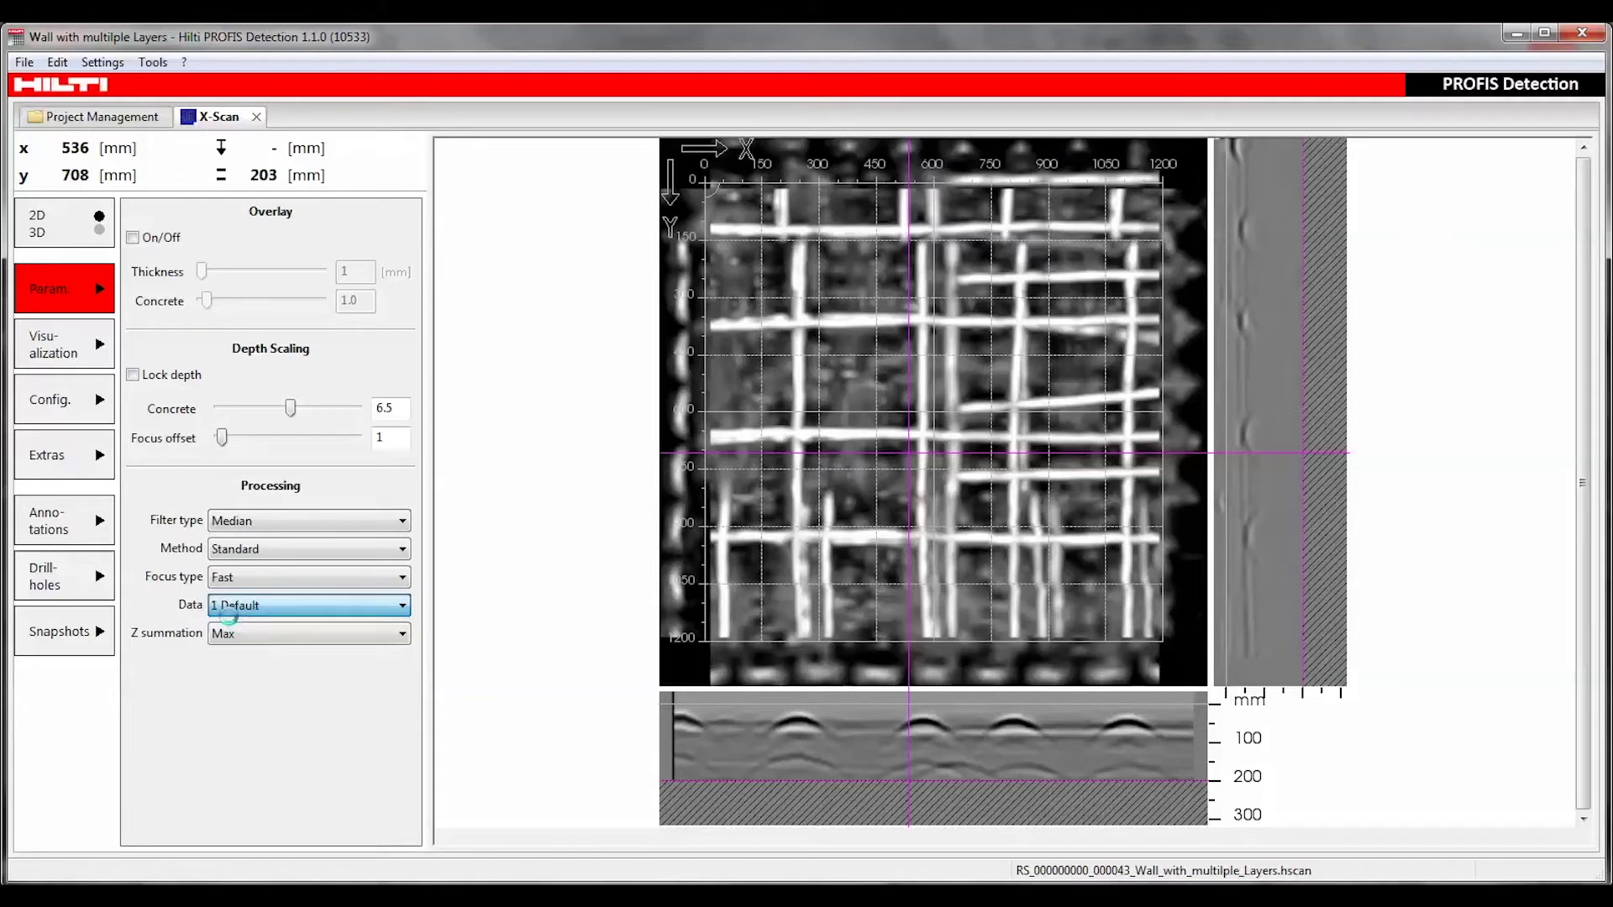
Apply the Blue colour scheme at 61% contrast and bring up the configuration settings.
{"action": "left_click", "coordinate": [57, 356]}
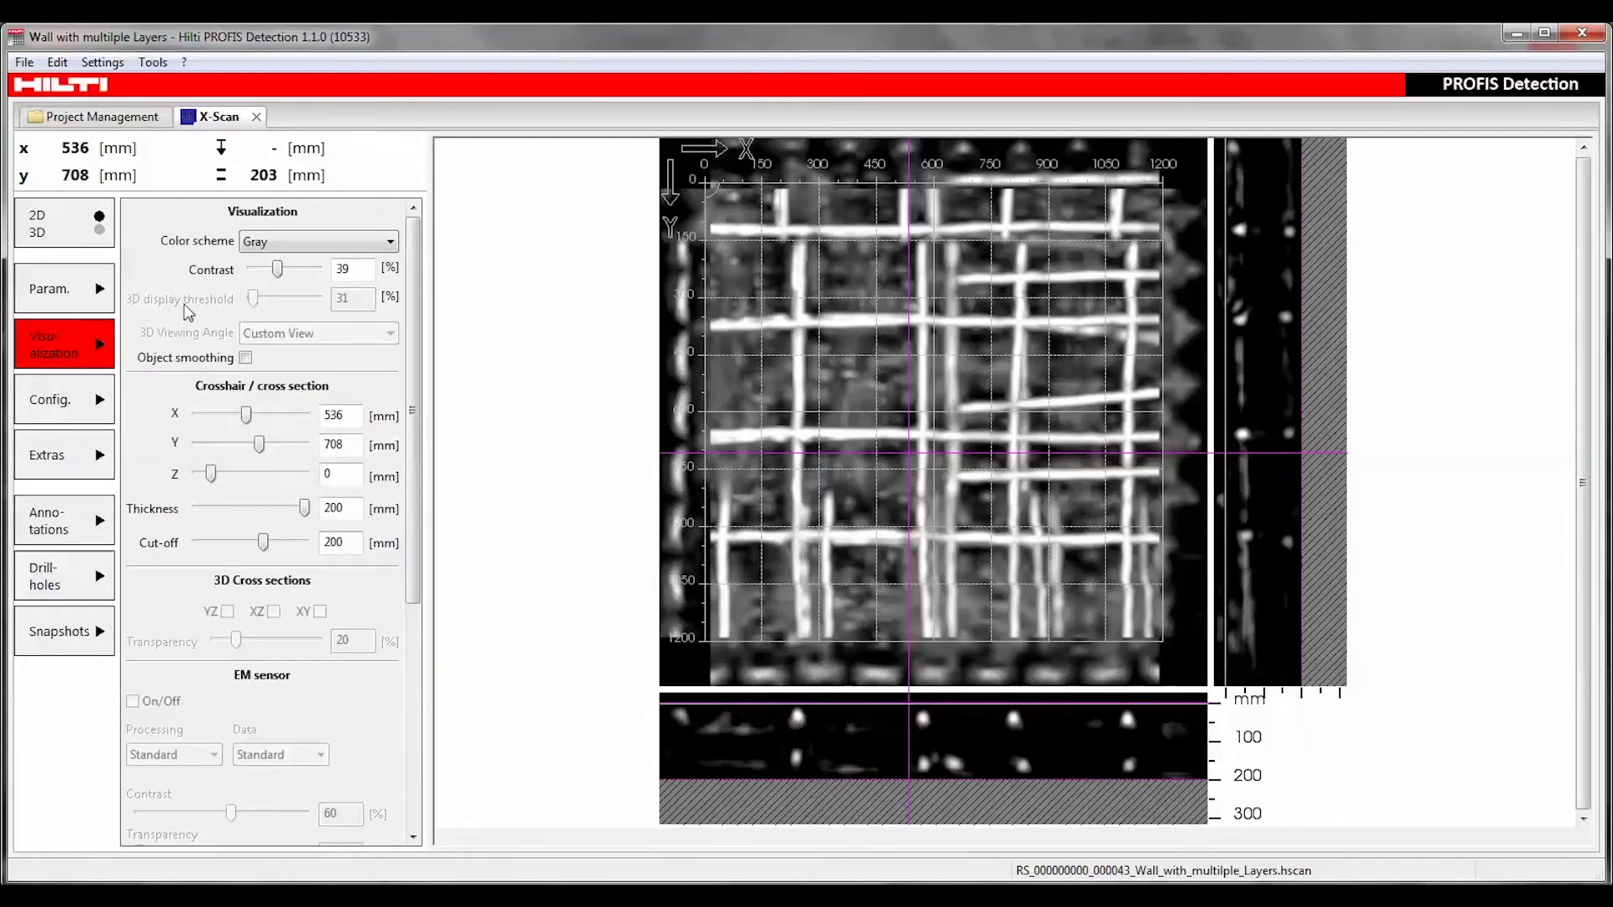
{"action": "left_click", "coordinate": [257, 244]}
{"action": "left_click", "coordinate": [252, 262]}
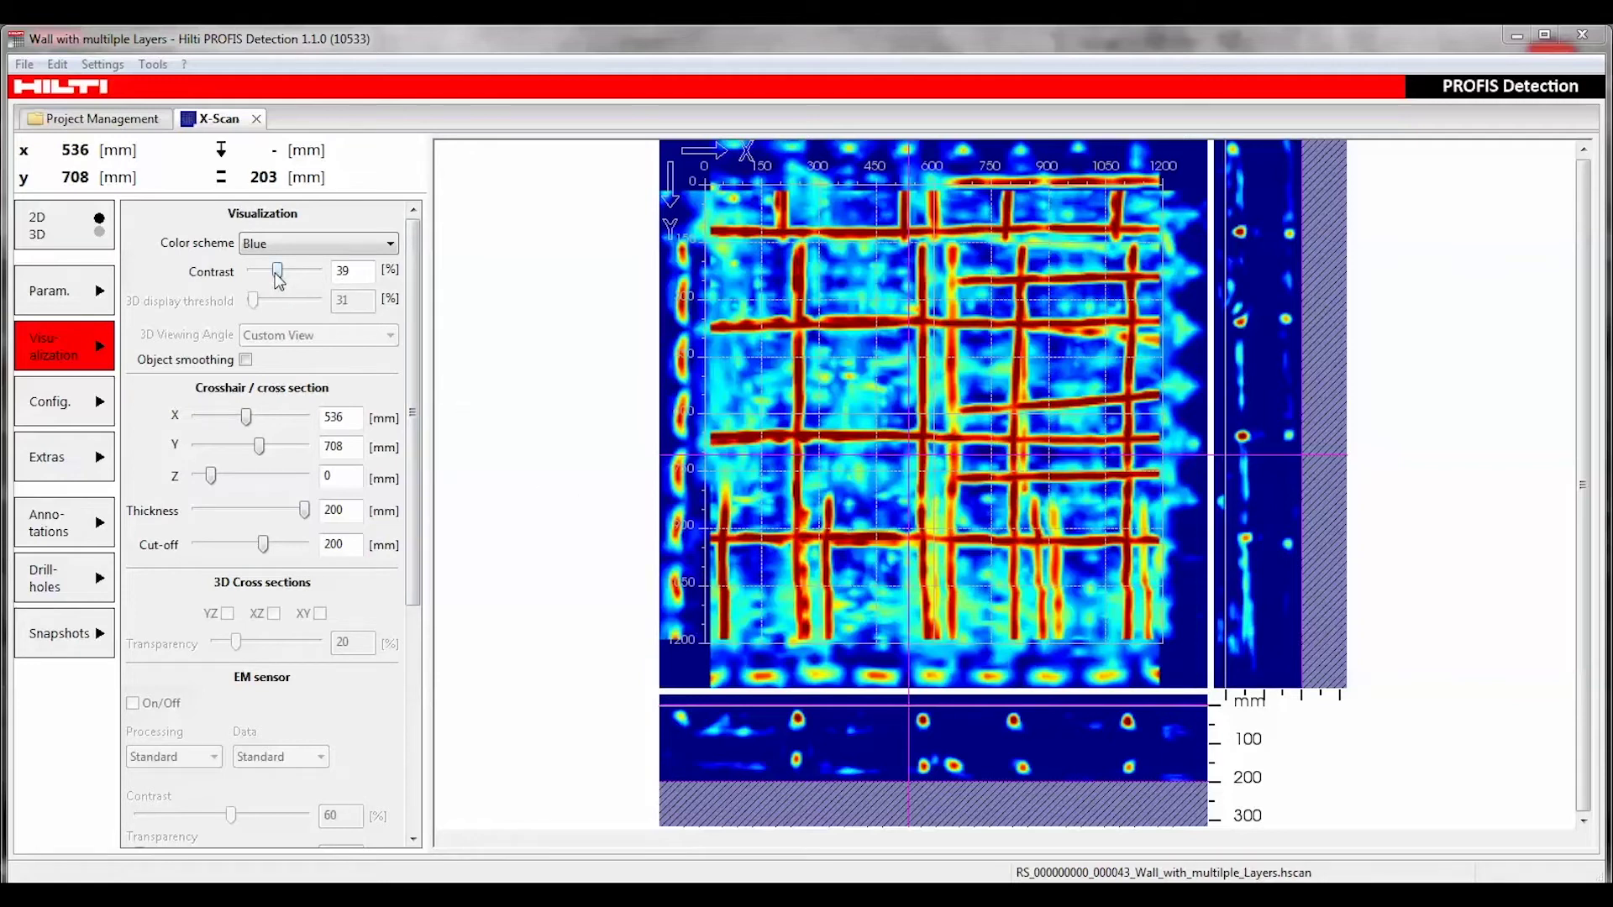
{"action": "left_click_drag", "start_coordinate": [278, 280], "coordinate": [293, 283]}
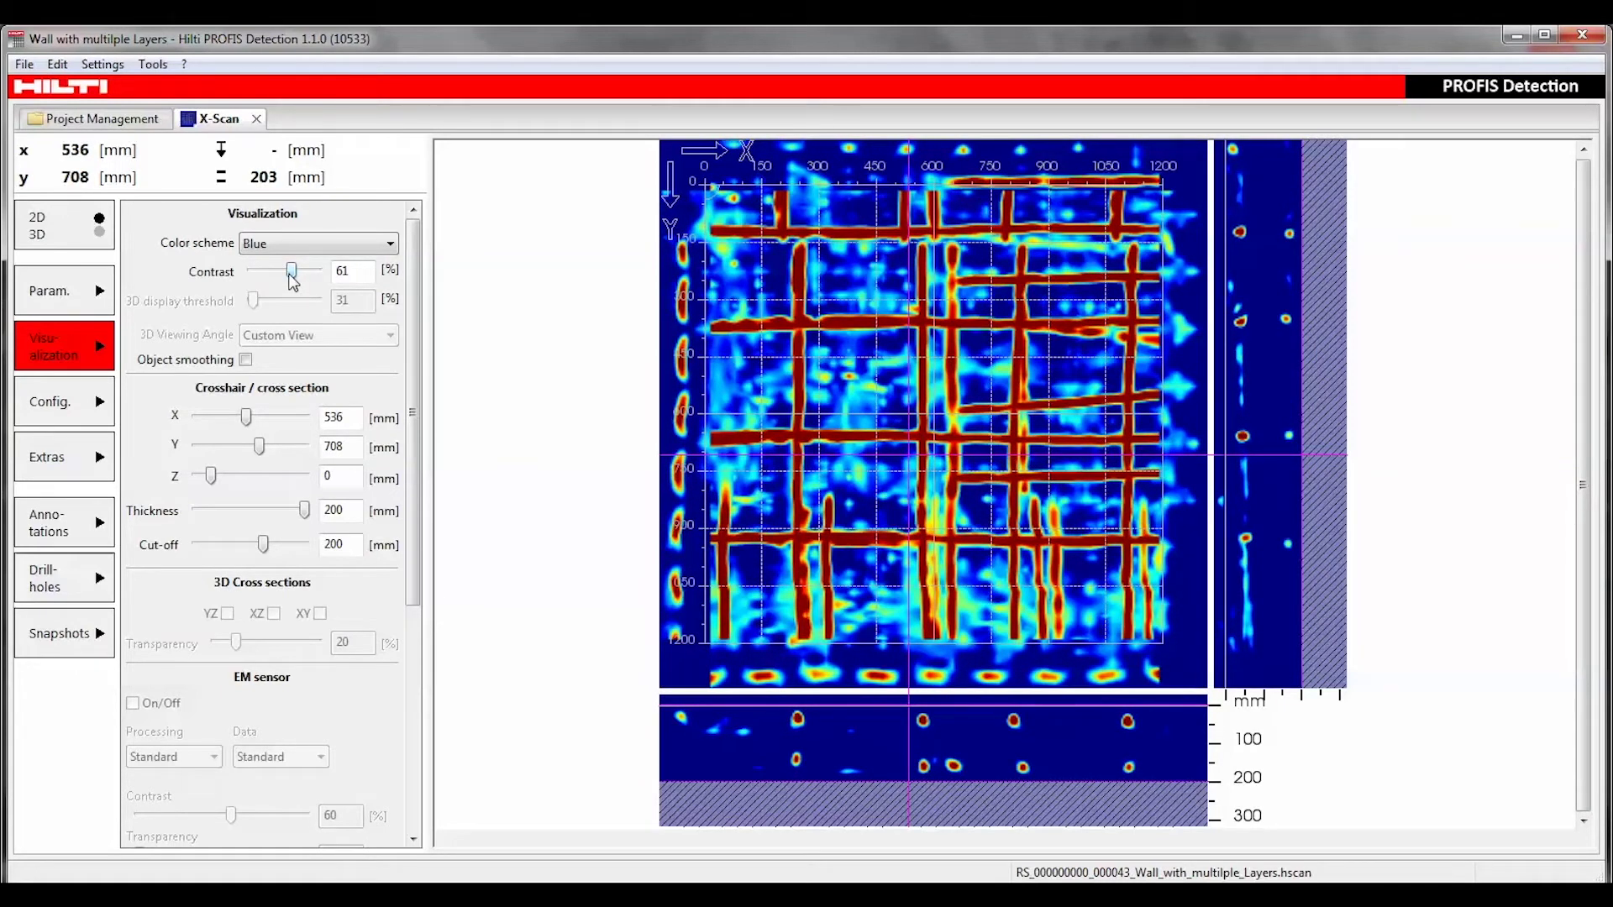
{"action": "left_click", "coordinate": [55, 407]}
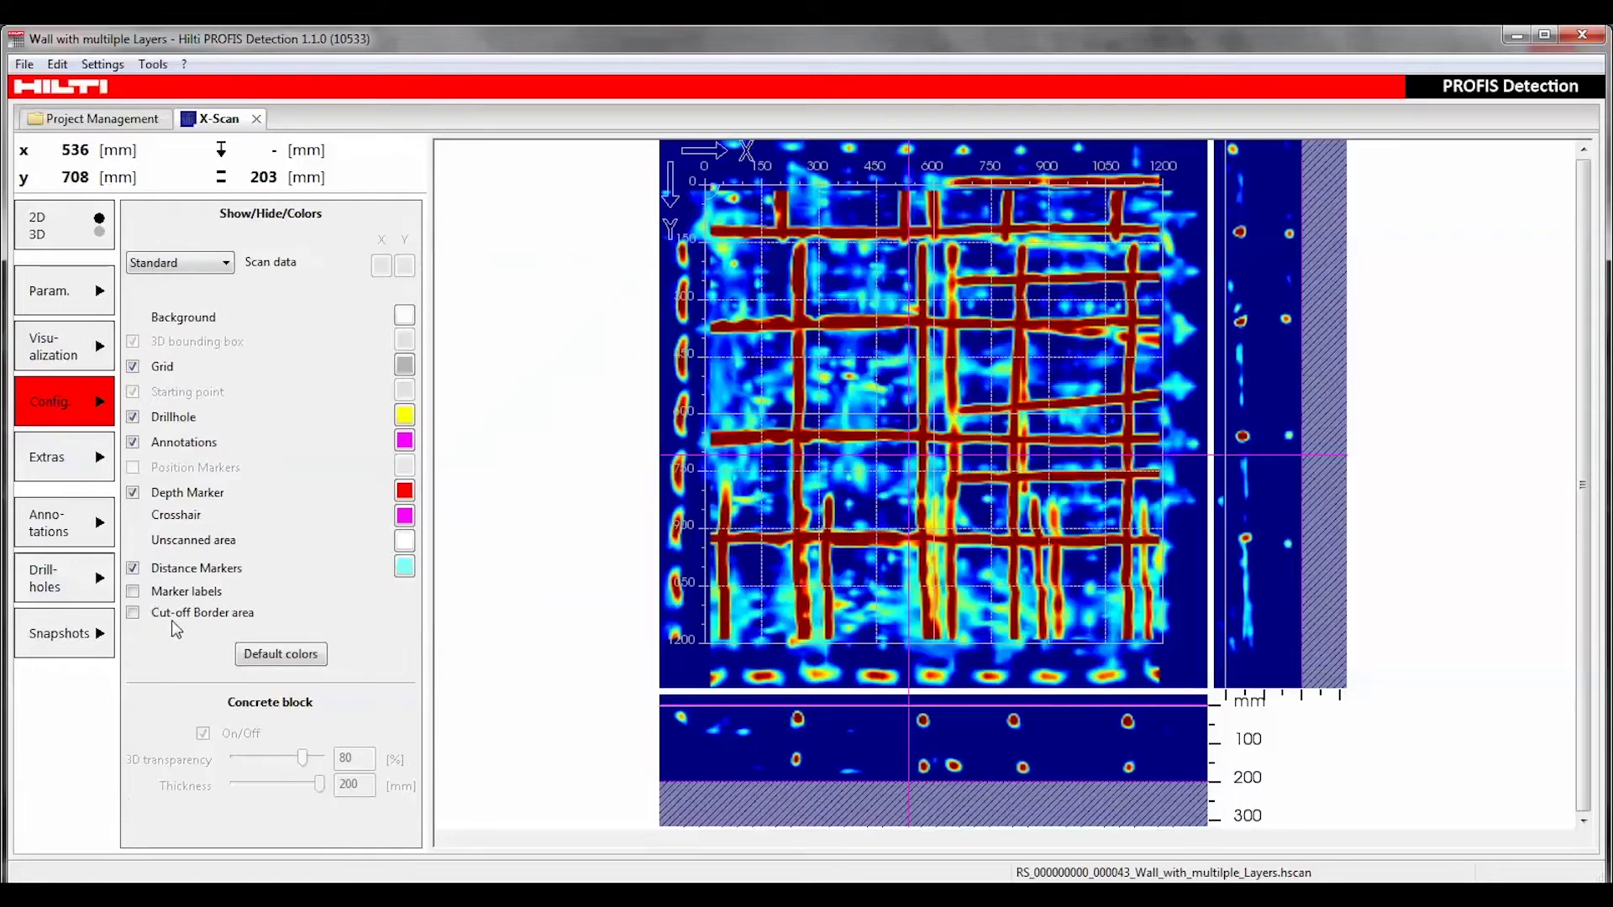
Turn on Object smoothing in the visualization settings and switch the scan view to 3D.
{"action": "left_click", "coordinate": [48, 348]}
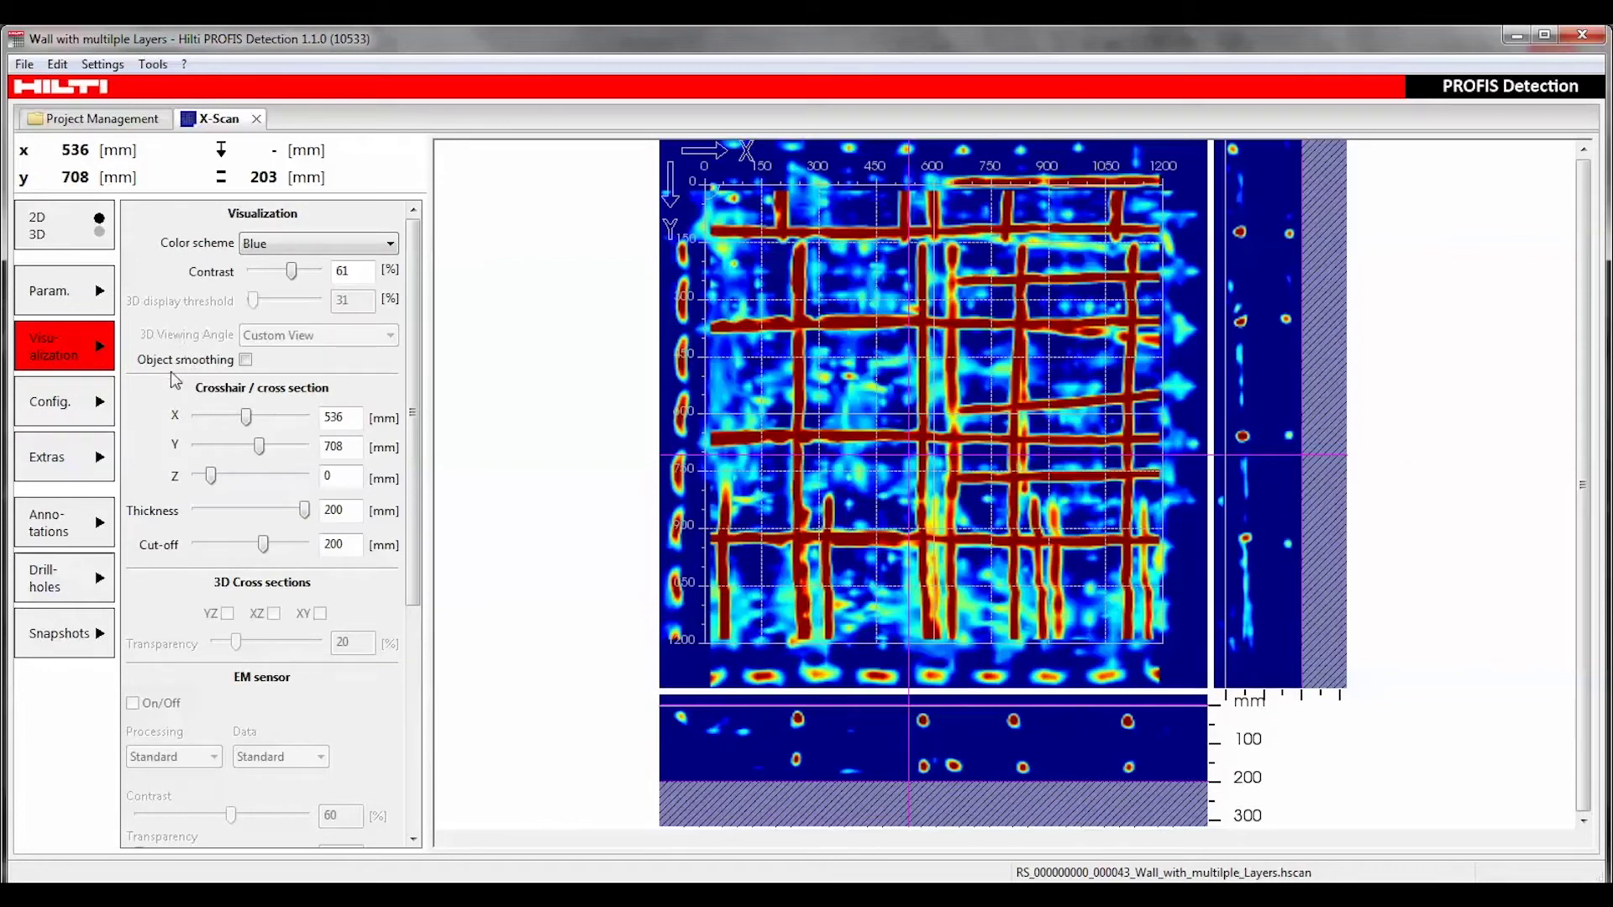
{"action": "left_click", "coordinate": [246, 361]}
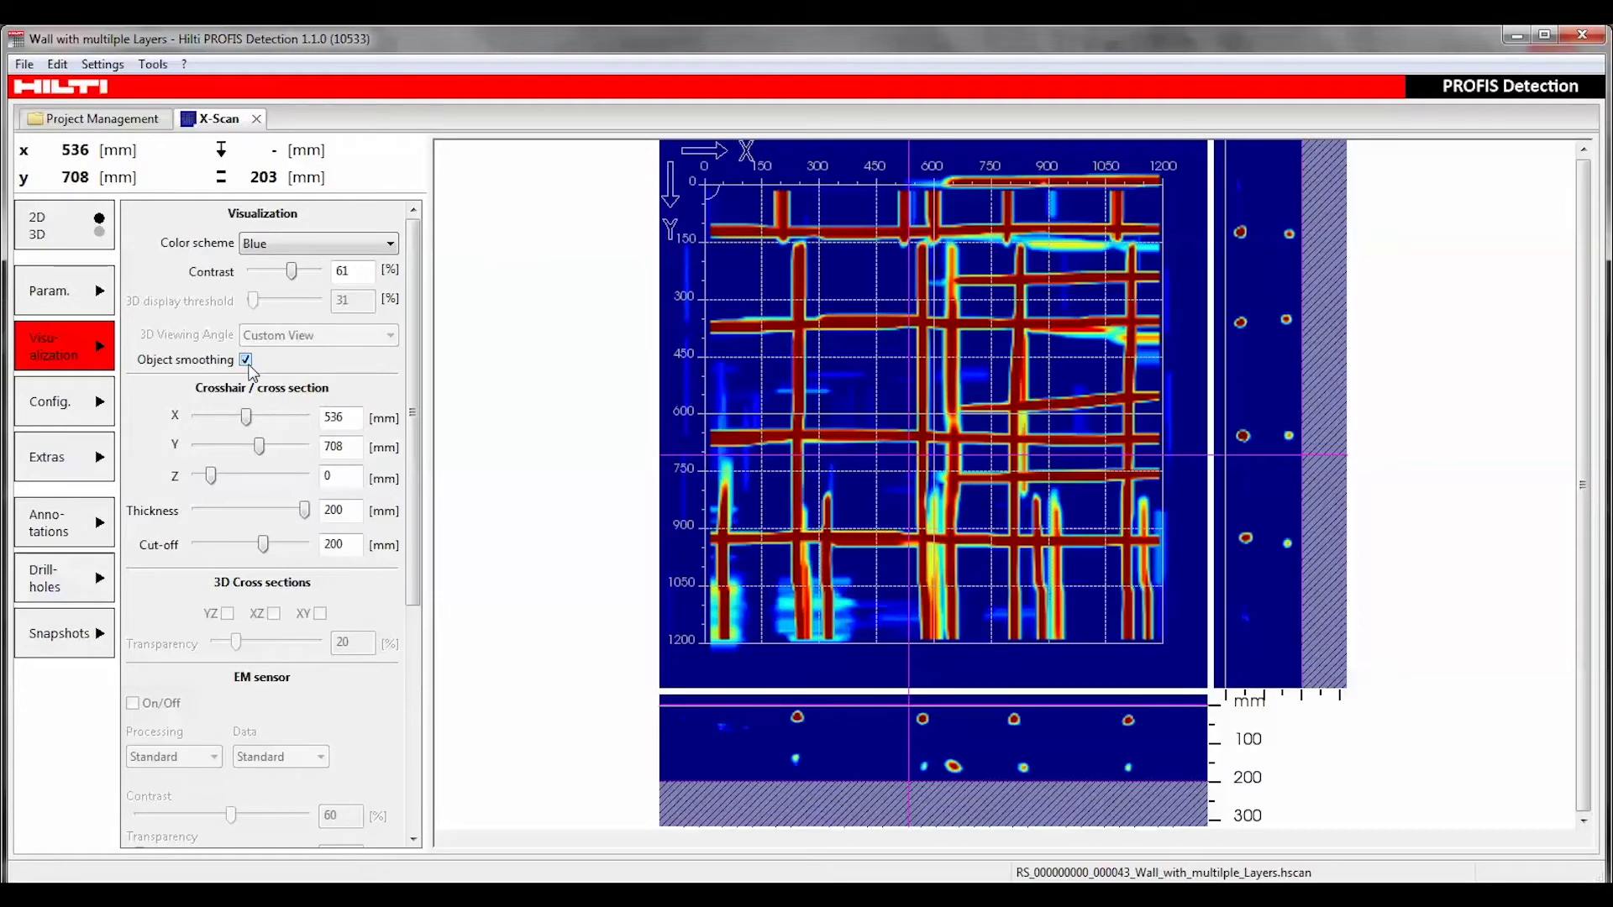
{"action": "left_click", "coordinate": [100, 233]}
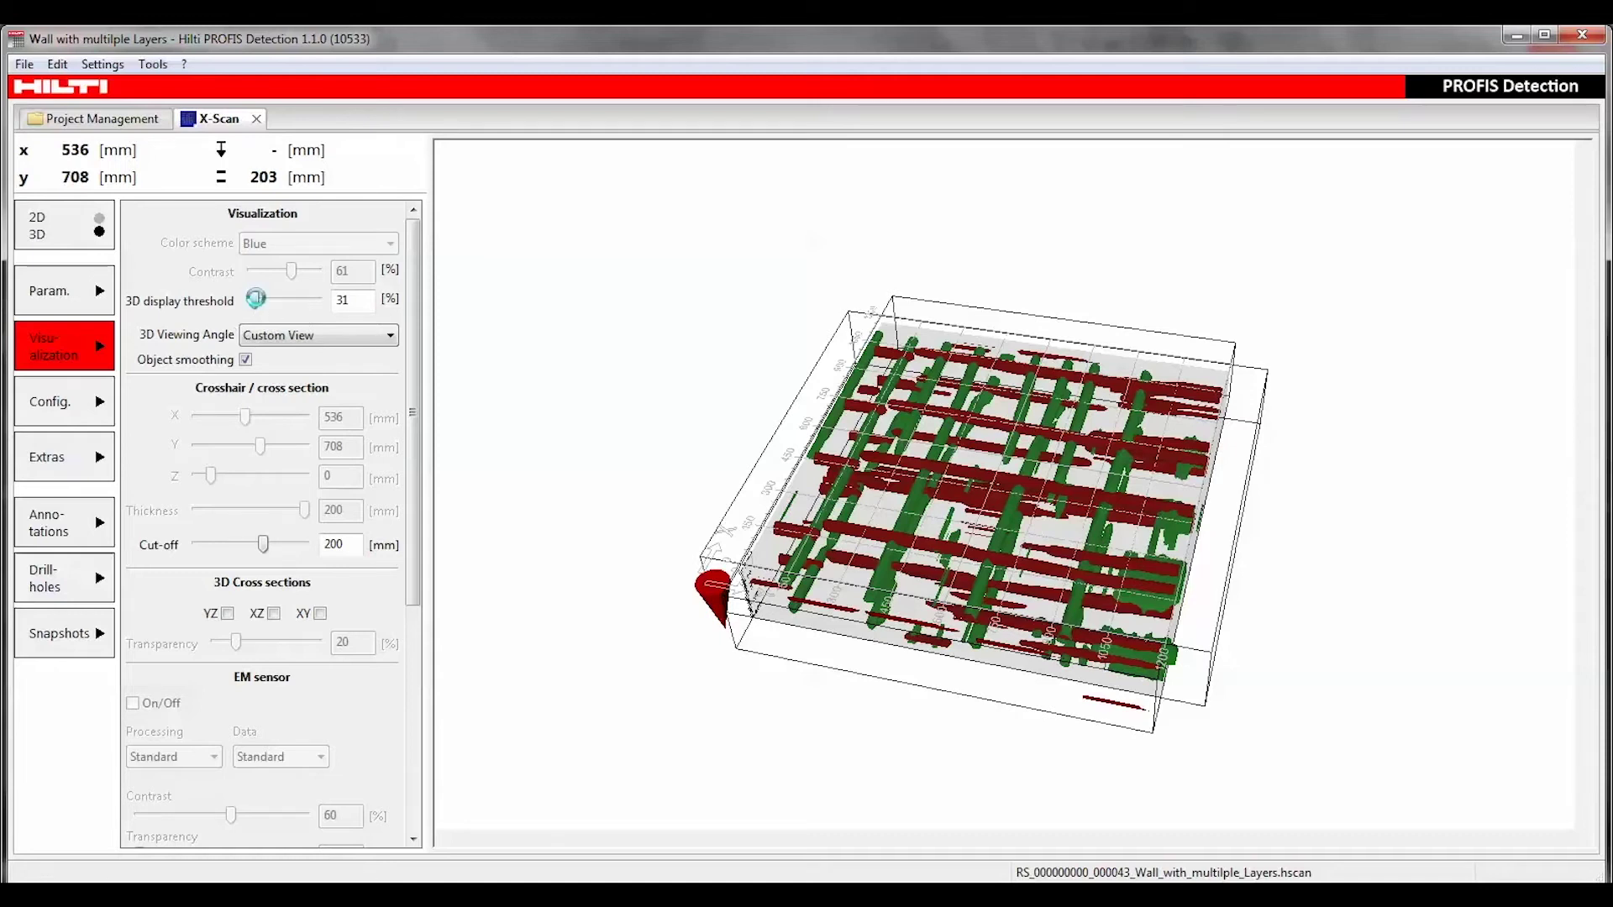
Raise the 3D display threshold to 48% and tilt the rebar model to a low side-on view.
{"action": "left_click_drag", "start_coordinate": [255, 298], "coordinate": [271, 300]}
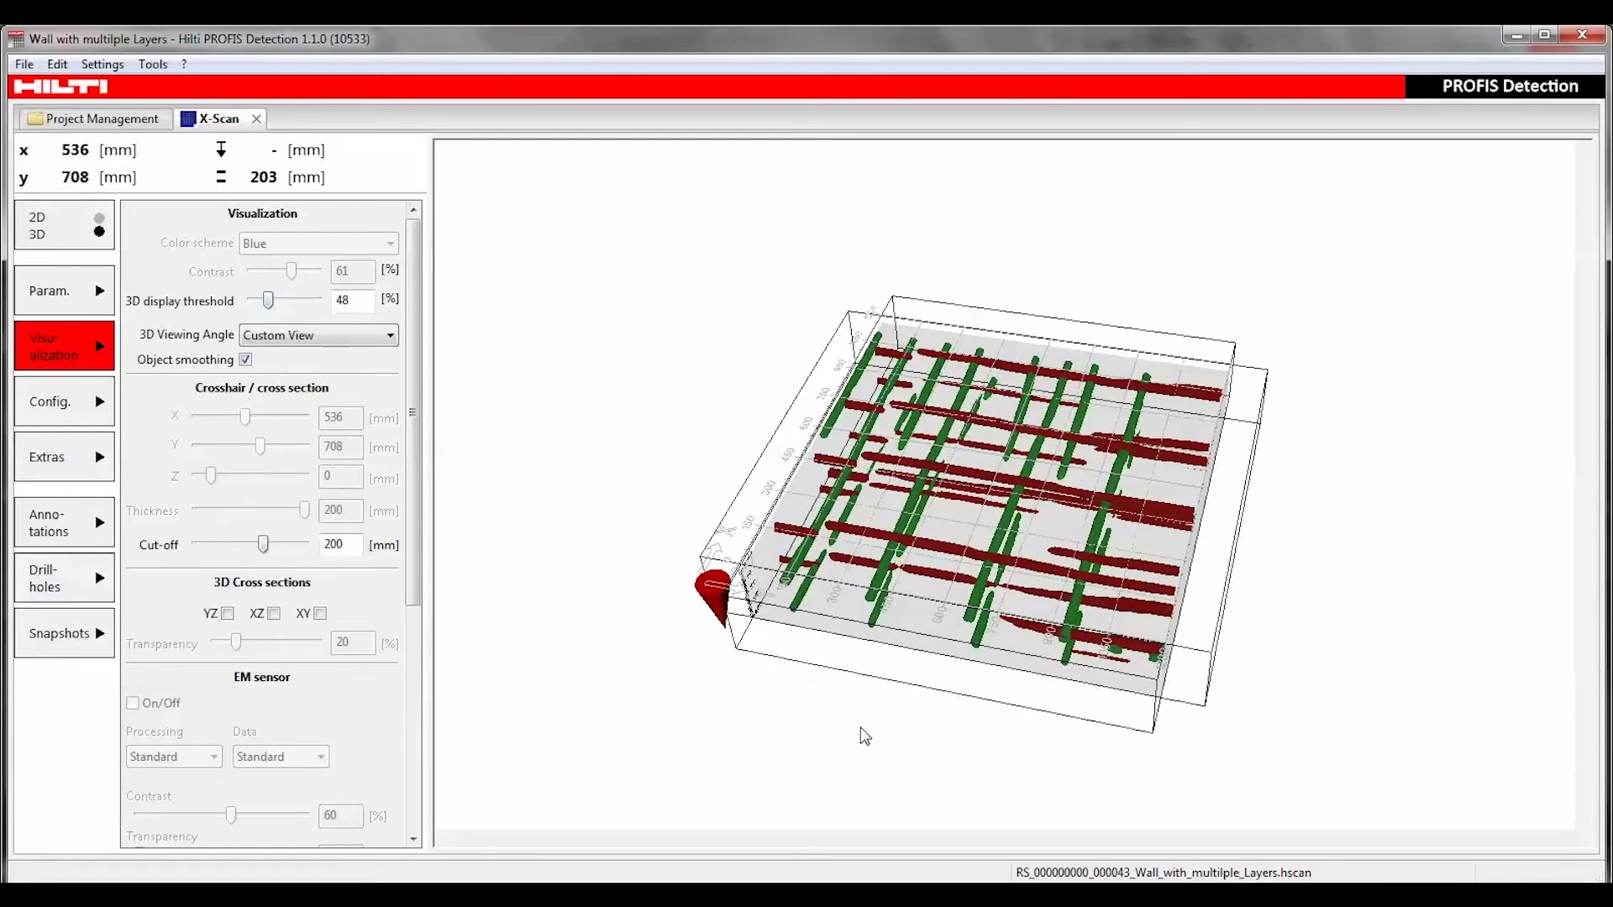
{"action": "left_click_drag", "start_coordinate": [864, 734], "coordinate": [697, 585]}
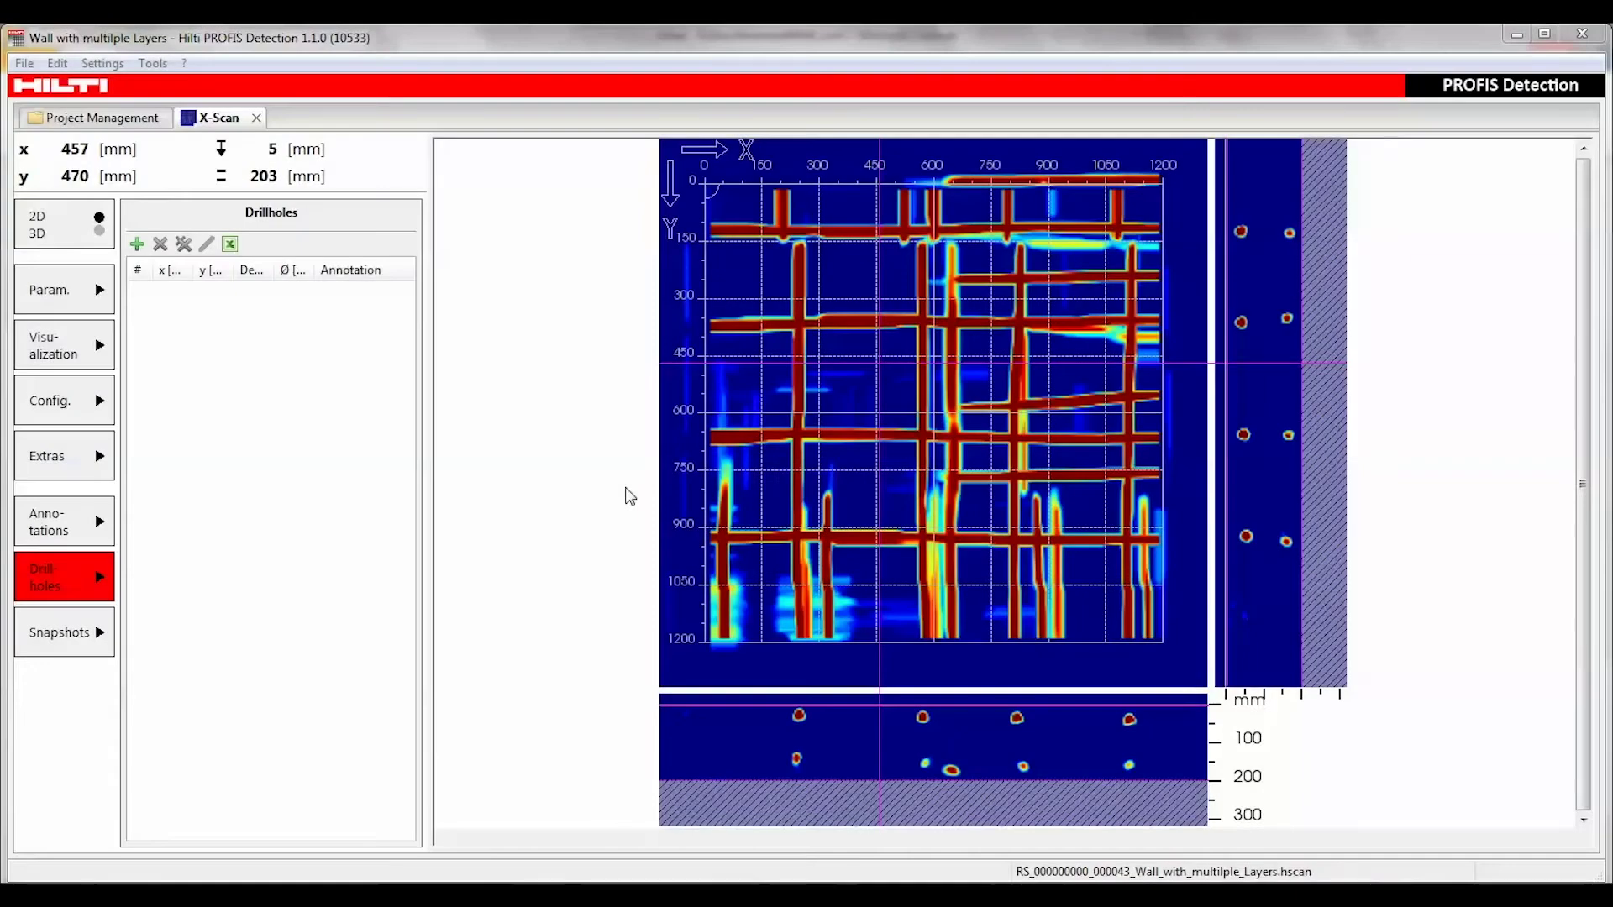
Add a drill hole at the crosshair near the first anchor position.
{"action": "left_click_drag", "start_coordinate": [881, 365], "coordinate": [824, 379]}
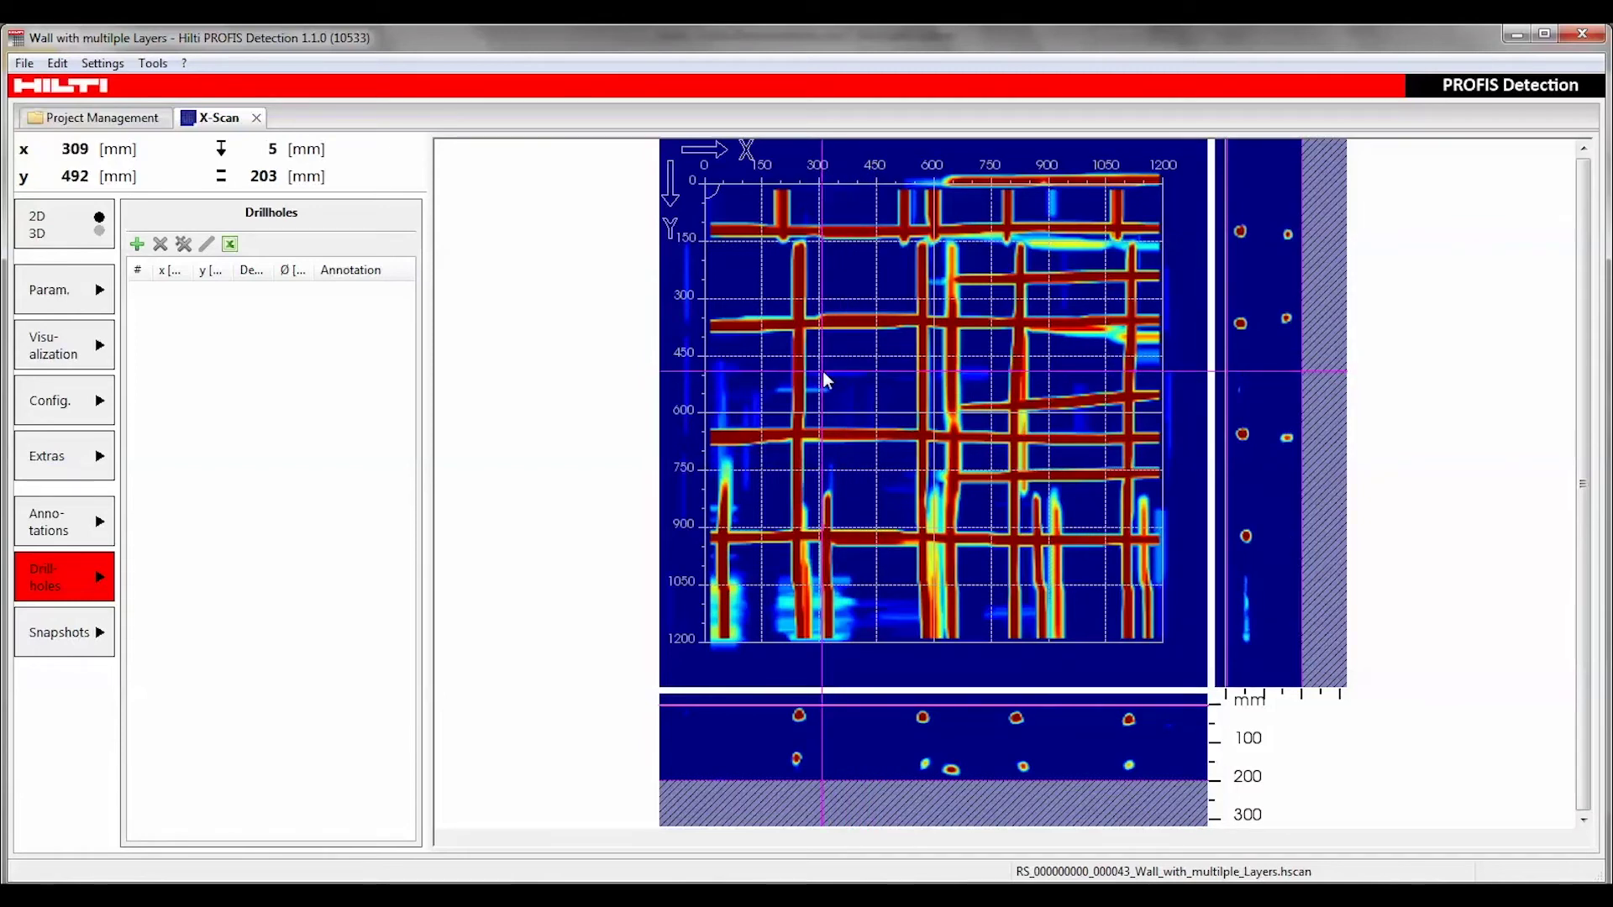
{"action": "left_click", "coordinate": [137, 244]}
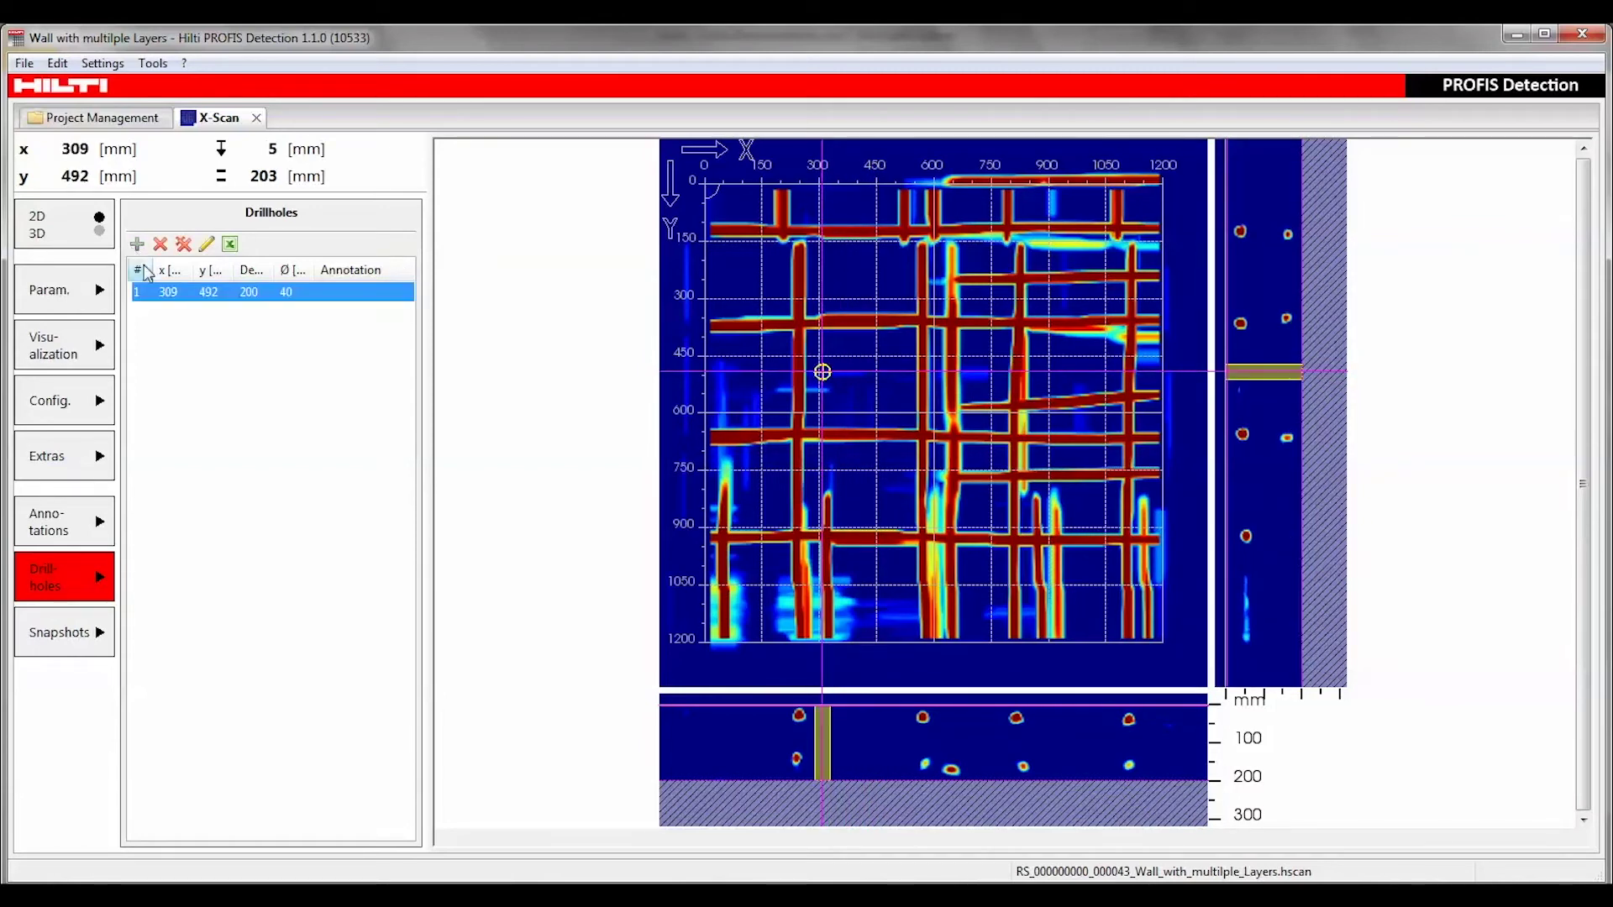
{"action": "double_click", "coordinate": [190, 296]}
Set the first drill hole to X 337, Y 470, 100 mm depth and 20 mm diameter.
{"action": "left_click_drag", "start_coordinate": [174, 458], "coordinate": [130, 459]}
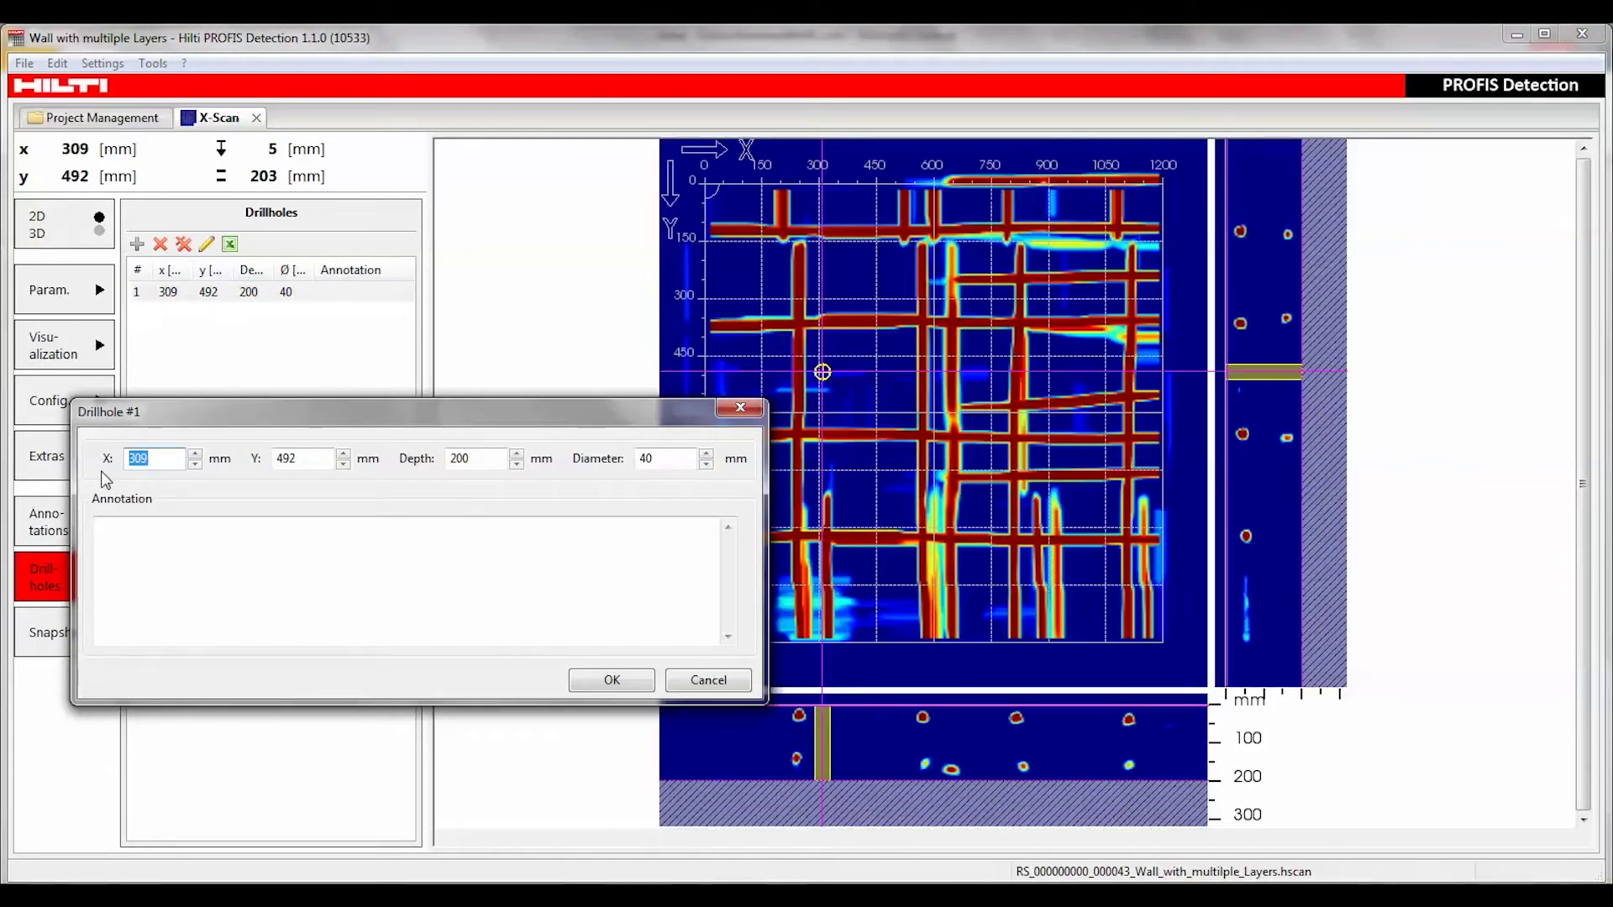
{"action": "type", "text": "337"}
{"action": "left_click_drag", "start_coordinate": [327, 461], "coordinate": [271, 467]}
{"action": "type", "text": "470"}
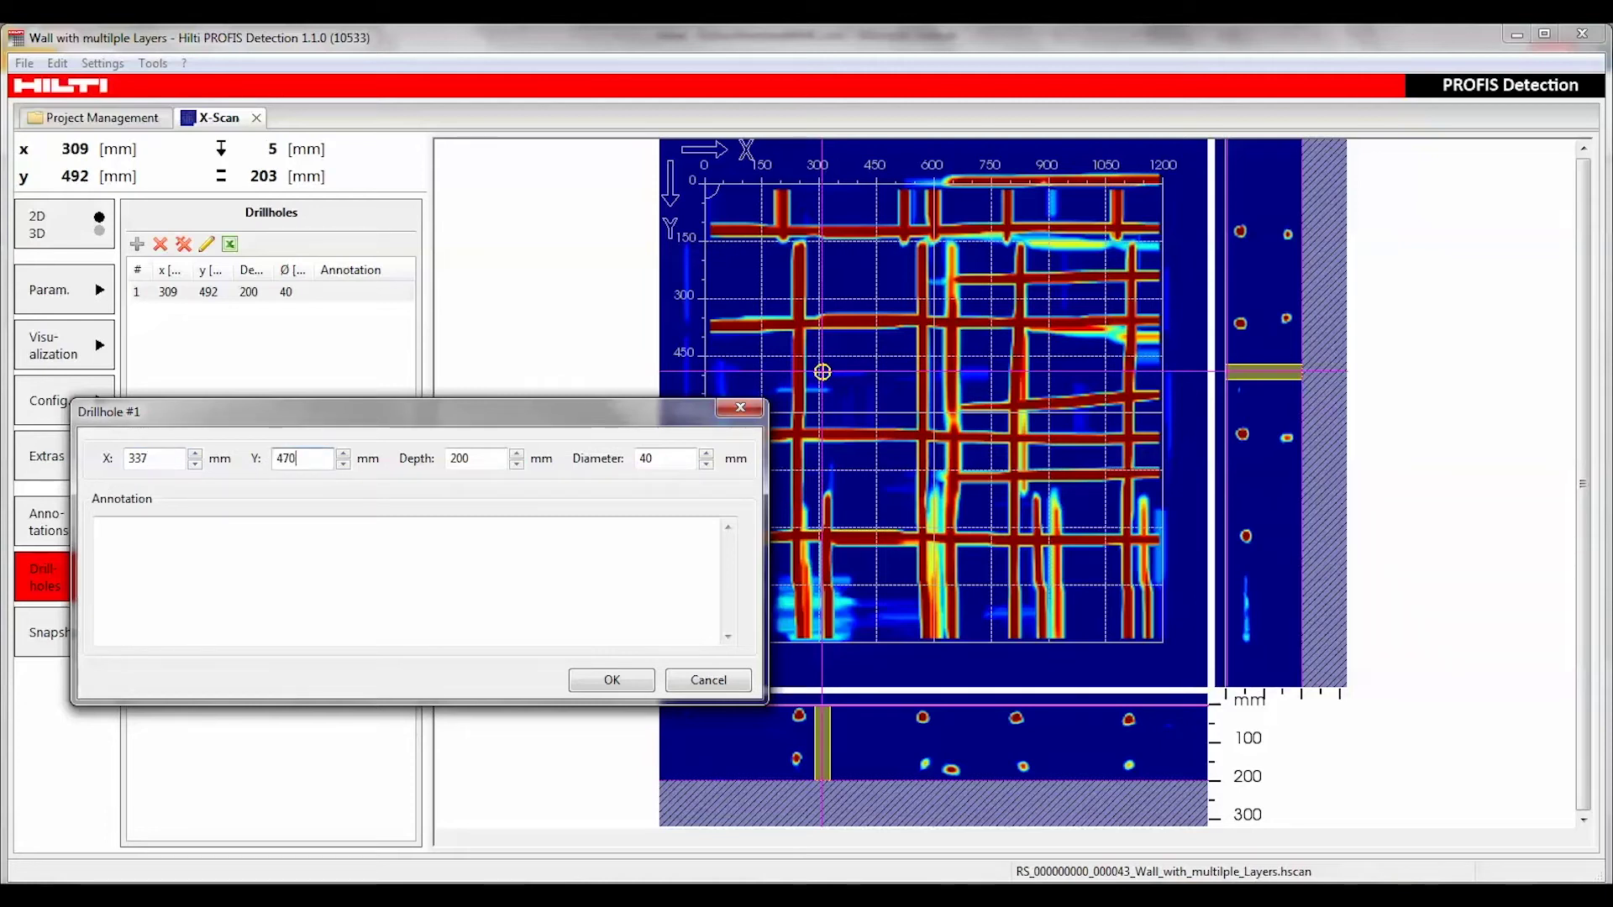
{"action": "left_click_drag", "start_coordinate": [483, 462], "coordinate": [446, 464]}
{"action": "type", "text": "10"}
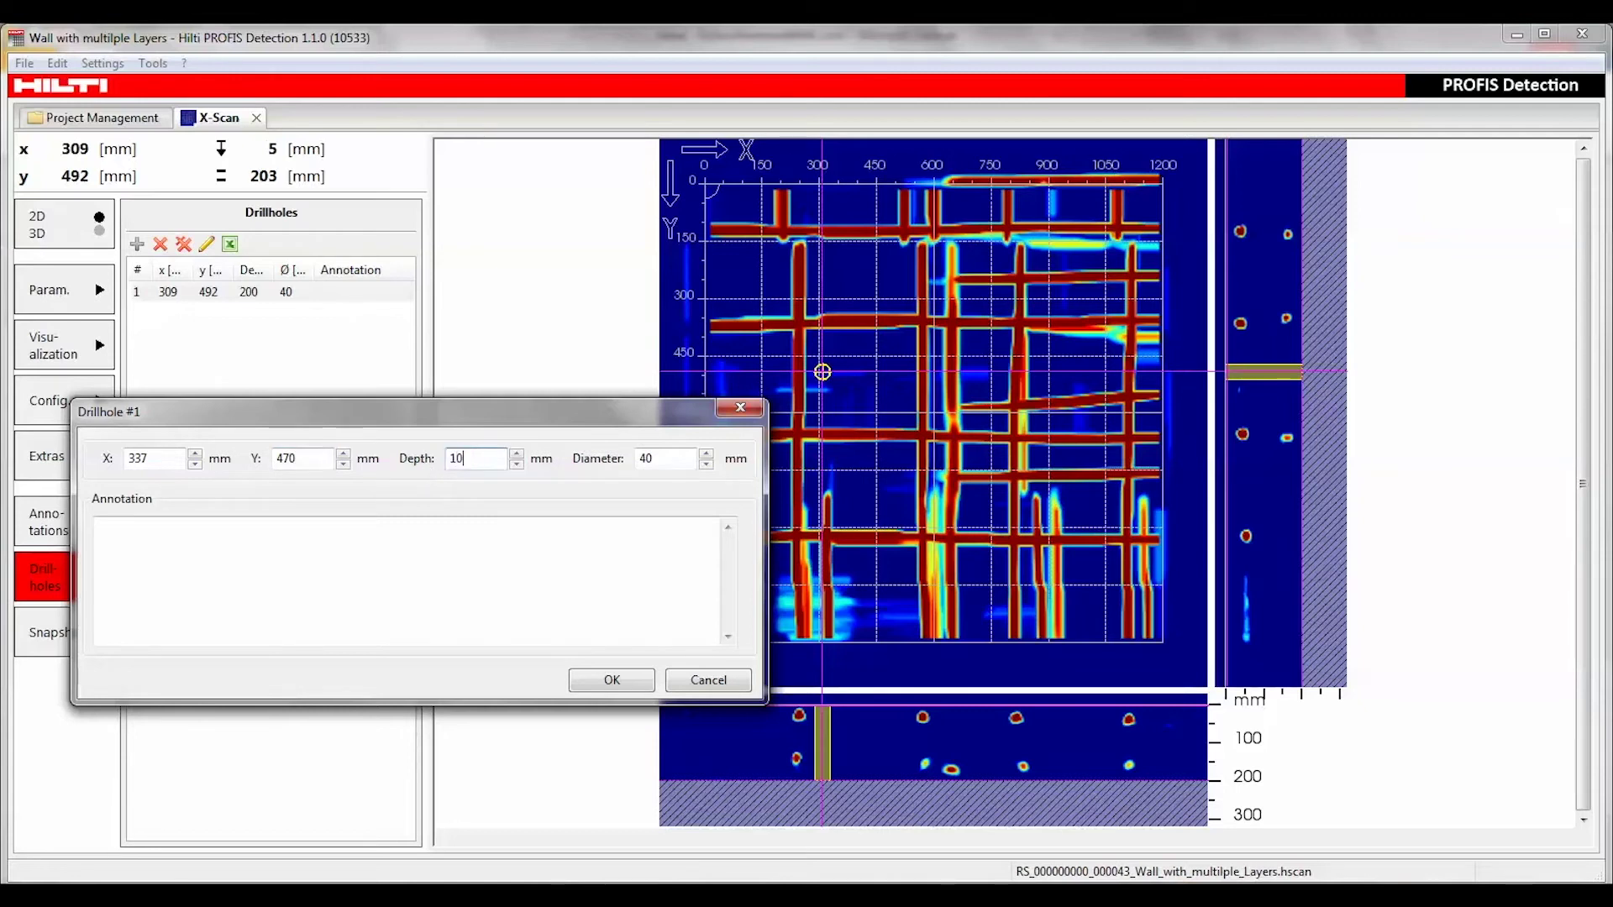
{"action": "left_click_drag", "start_coordinate": [672, 461], "coordinate": [636, 463]}
{"action": "type", "text": "20"}
{"action": "left_click", "coordinate": [612, 680]}
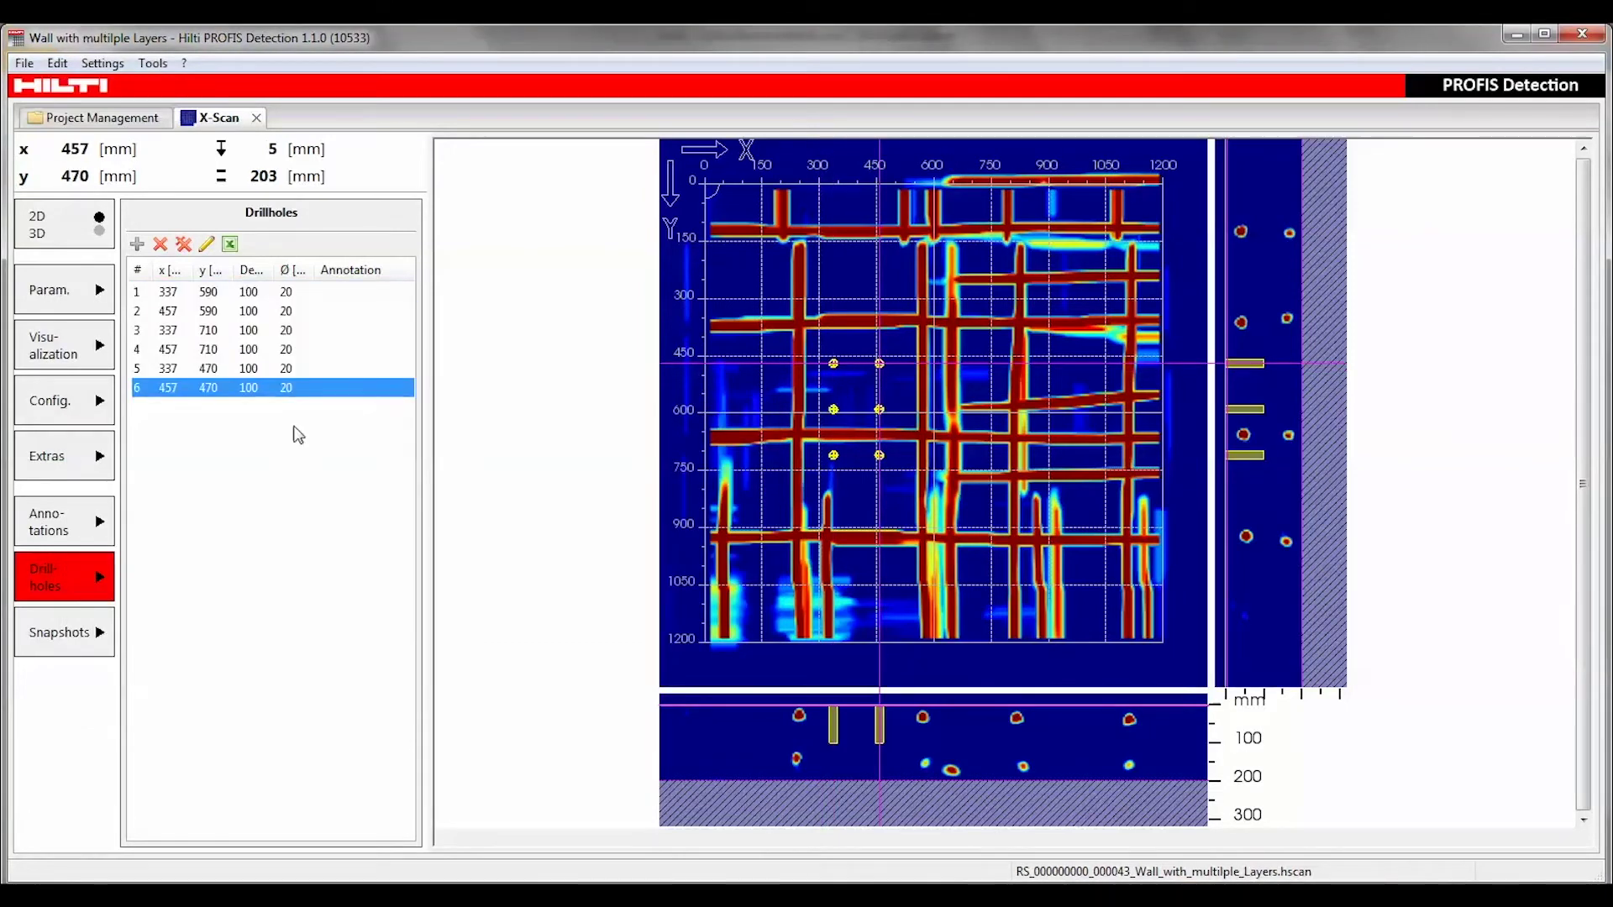
Draw a distance marker between the two top drill holes.
{"action": "left_click", "coordinate": [72, 532]}
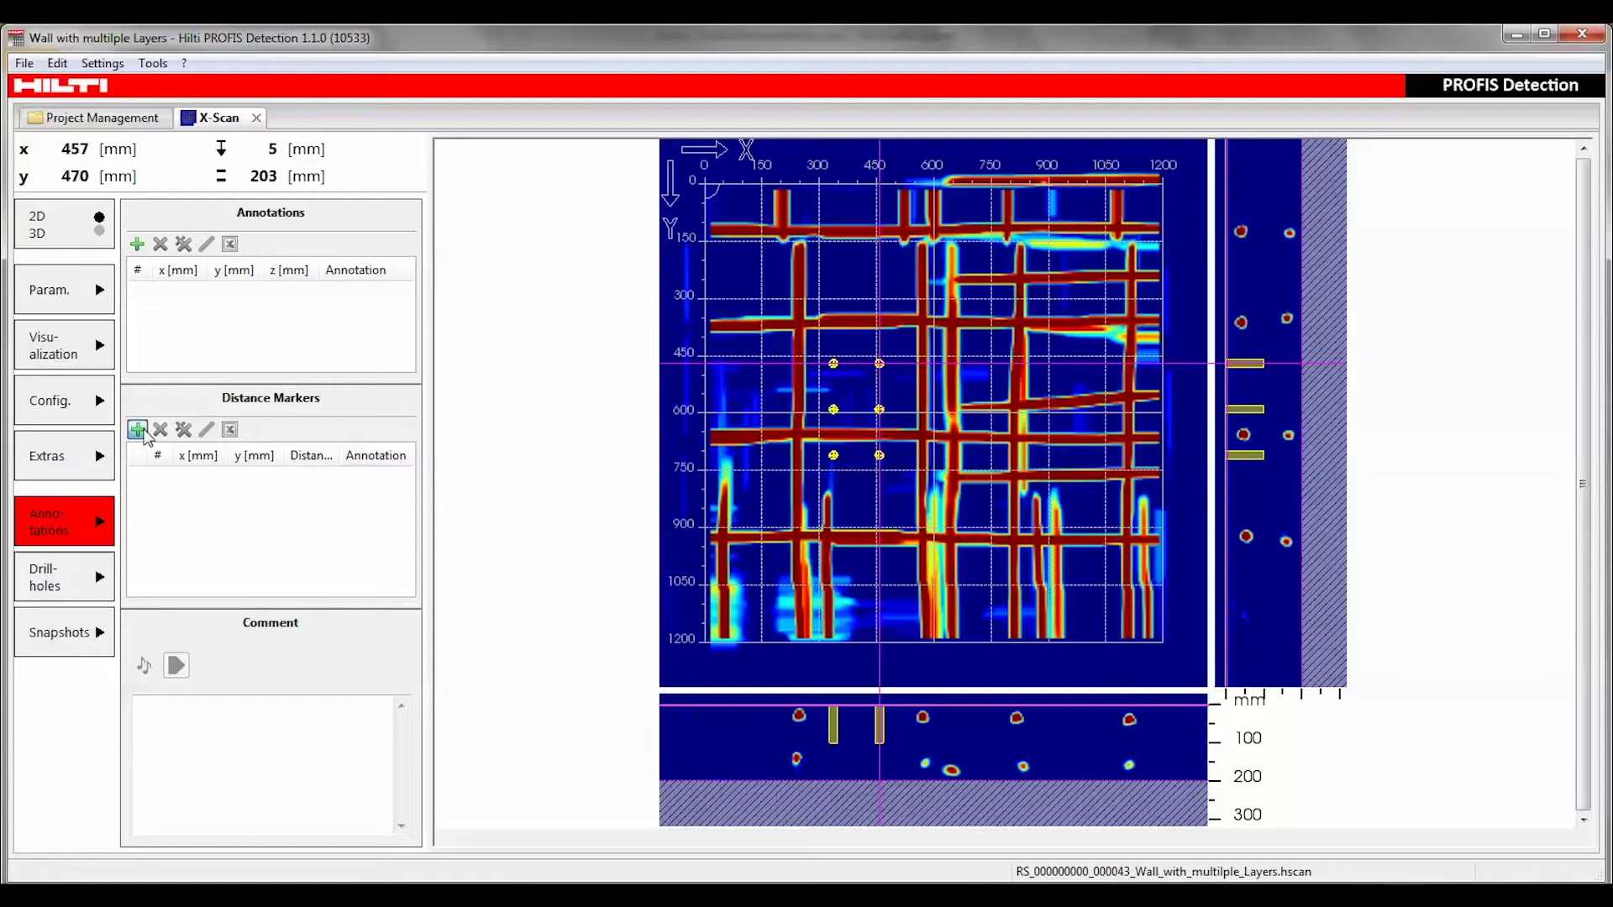
{"action": "left_click", "coordinate": [139, 430]}
{"action": "left_click_drag", "start_coordinate": [833, 364], "coordinate": [878, 361]}
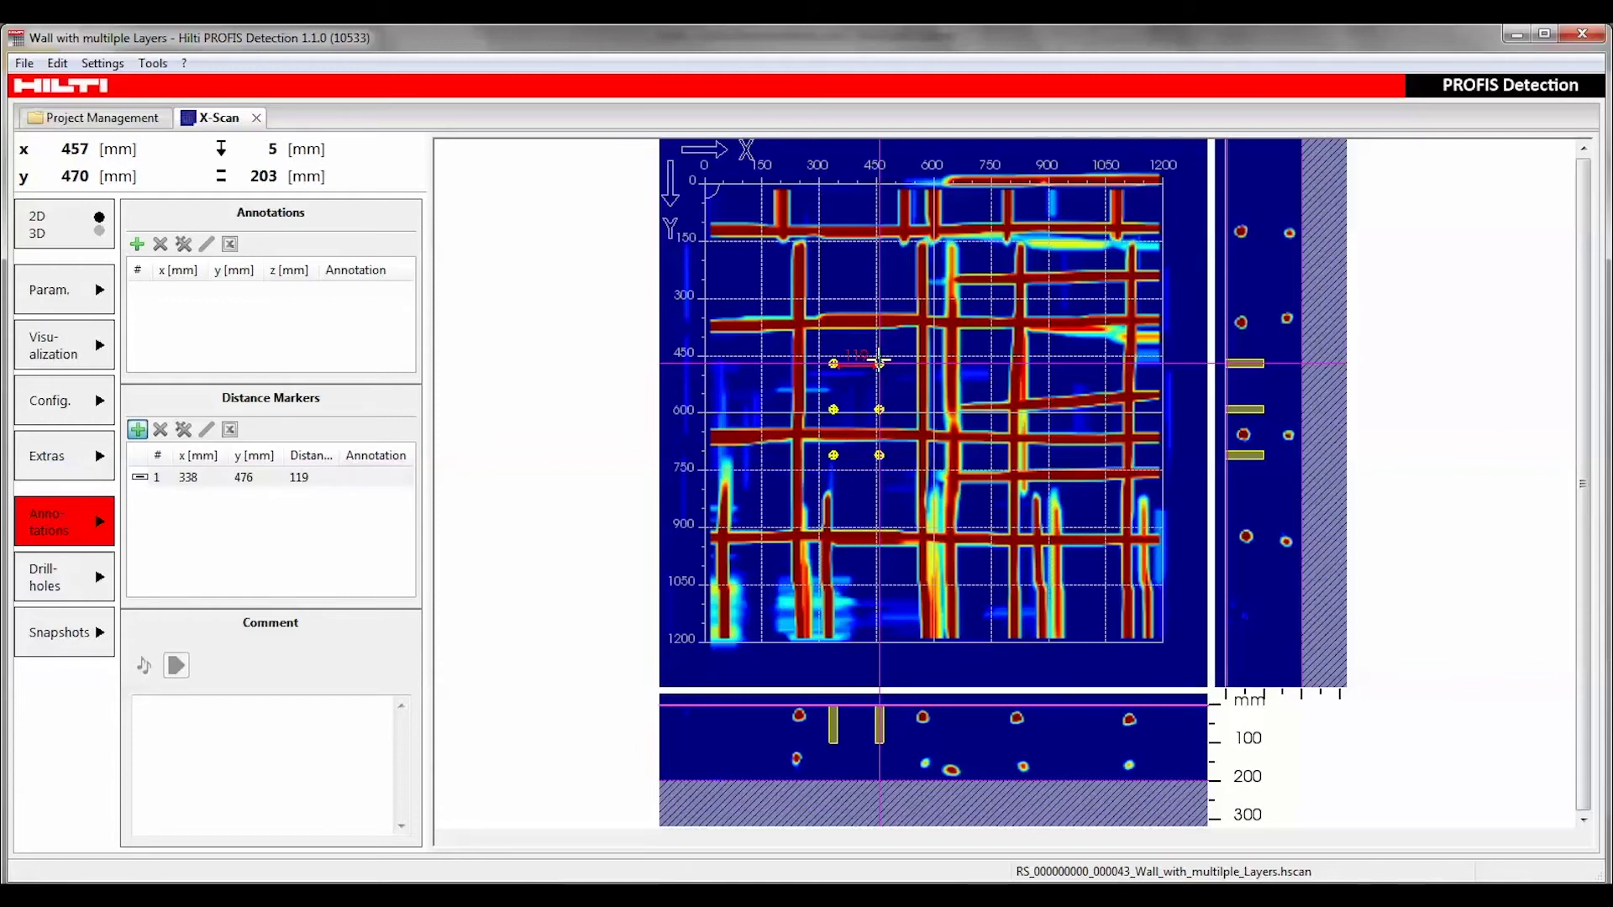
{"action": "left_click_drag", "start_coordinate": [879, 361], "coordinate": [880, 363]}
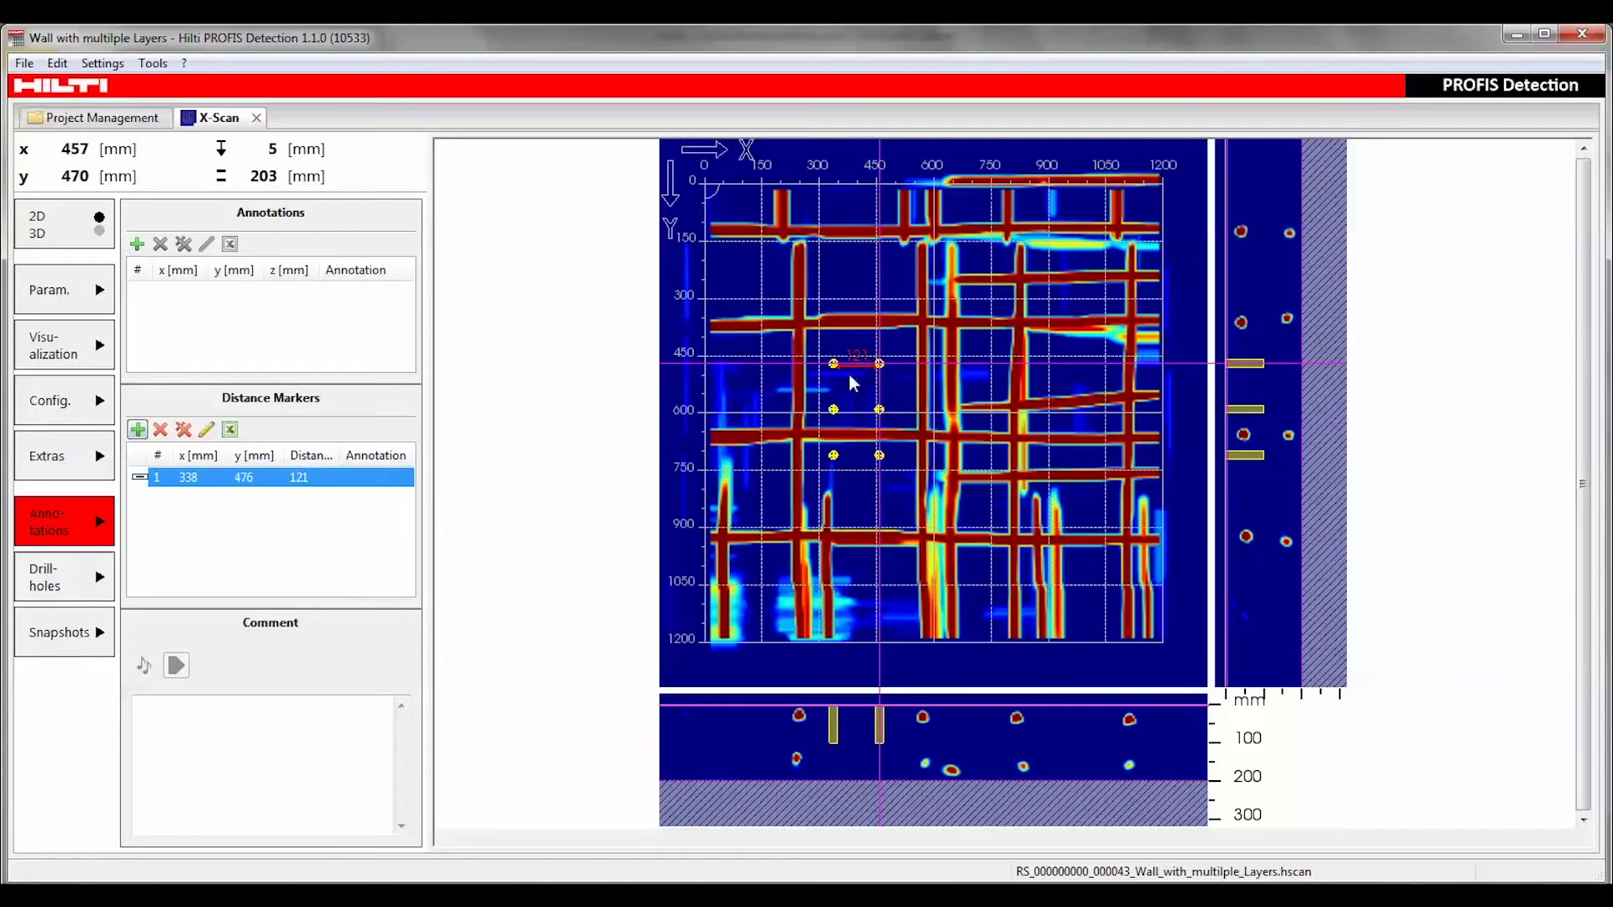
Set distance marker 1 to start X 337, Y 470 with a 120 mm distance.
{"action": "double_click", "coordinate": [255, 480]}
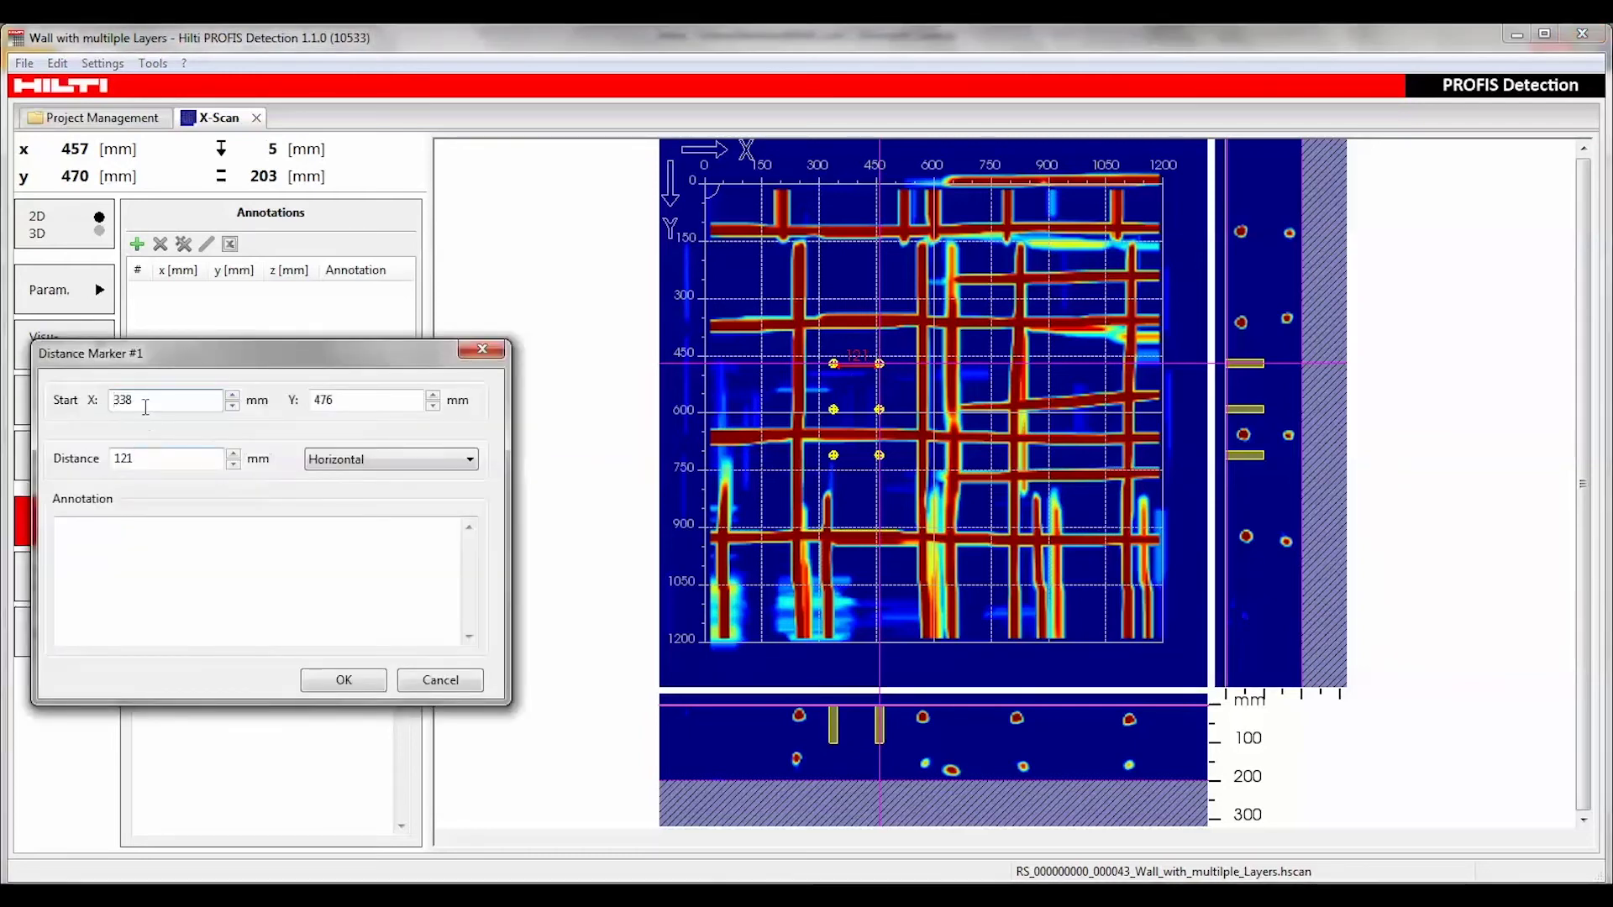
{"action": "double_click", "coordinate": [122, 401]}
{"action": "type", "text": "33"}
{"action": "double_click", "coordinate": [315, 403]}
{"action": "type", "text": "470"}
{"action": "left_click", "coordinate": [215, 462]}
{"action": "key", "text": "BackSpace"}
{"action": "type", "text": "0"}
{"action": "left_click", "coordinate": [343, 680]}
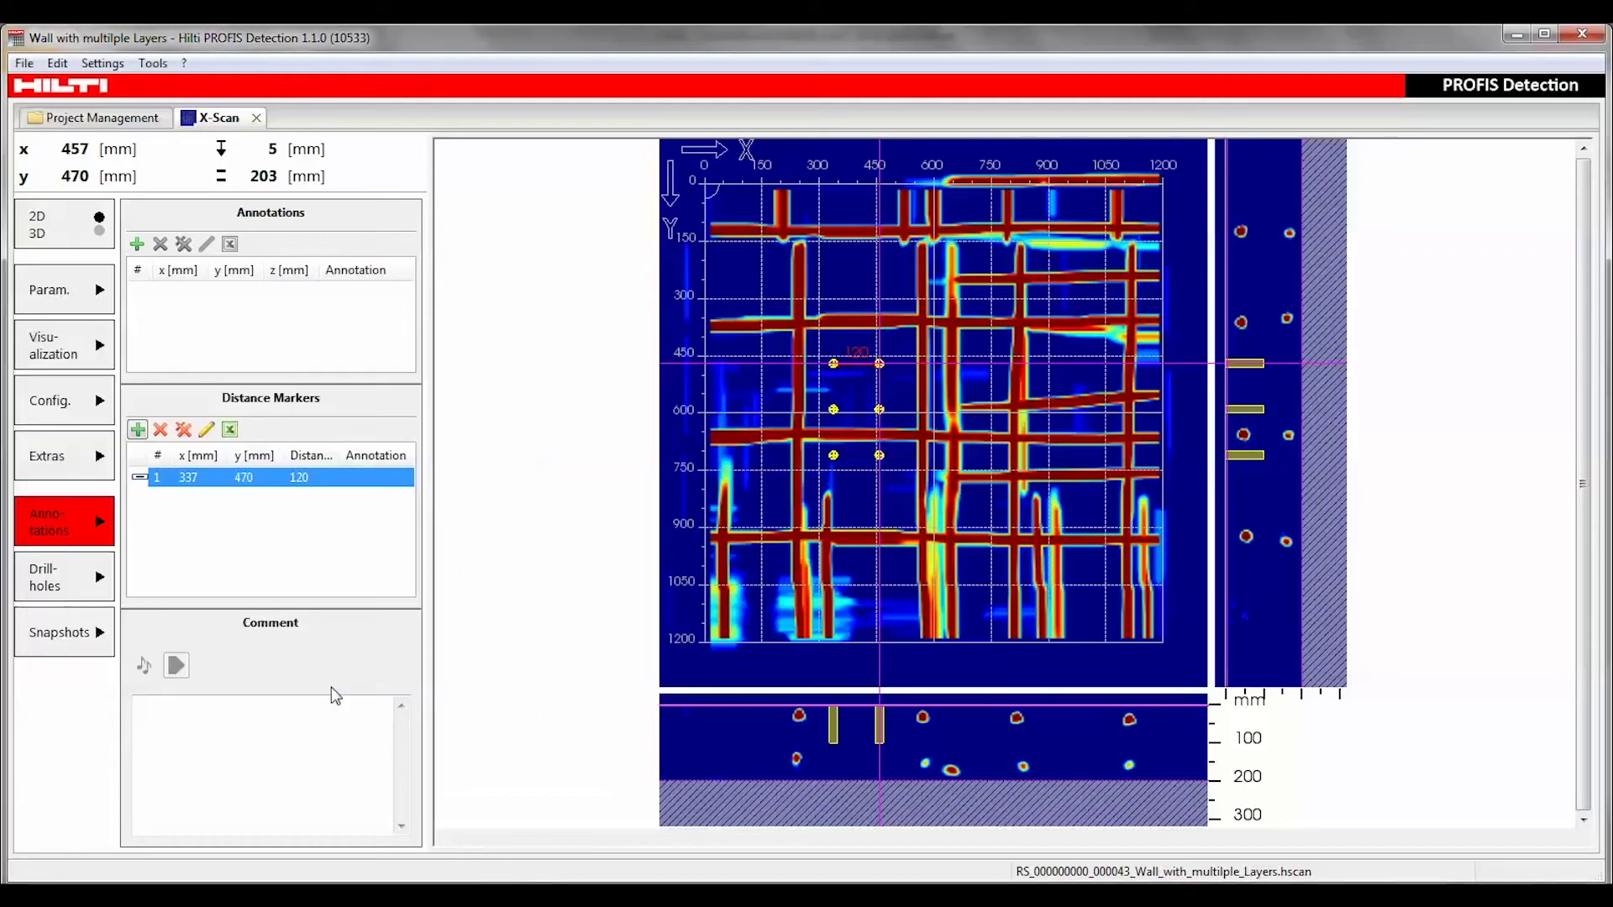
{"action": "left_click", "coordinate": [292, 574]}
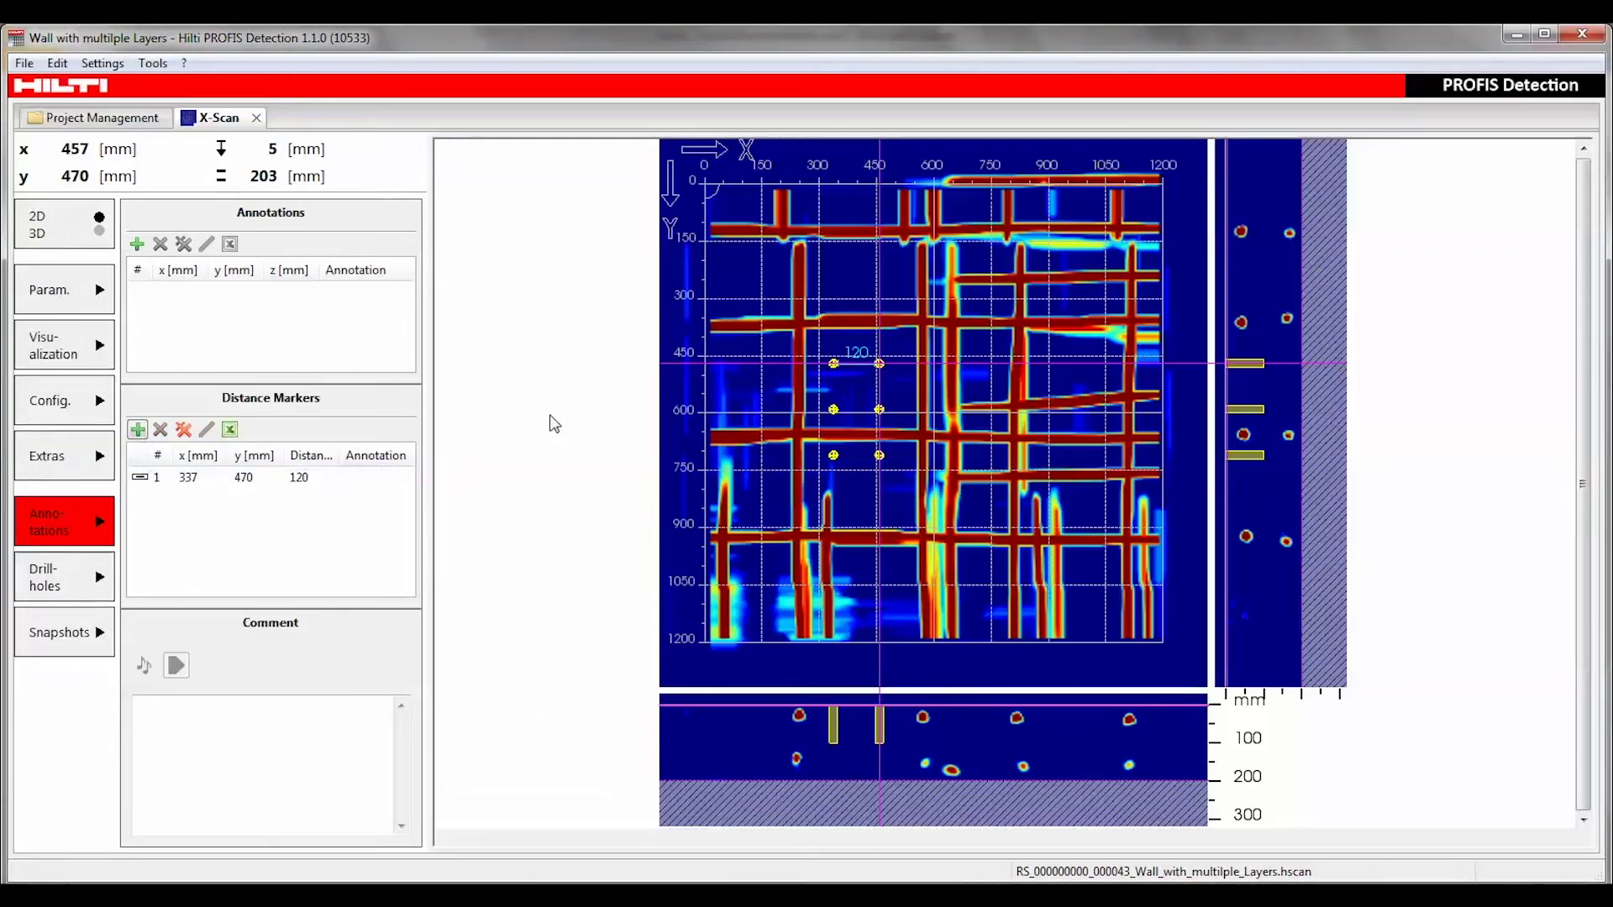
Draw a second distance marker down to the middle-left drill hole.
{"action": "left_click", "coordinate": [138, 430]}
{"action": "left_click_drag", "start_coordinate": [834, 363], "coordinate": [834, 409]}
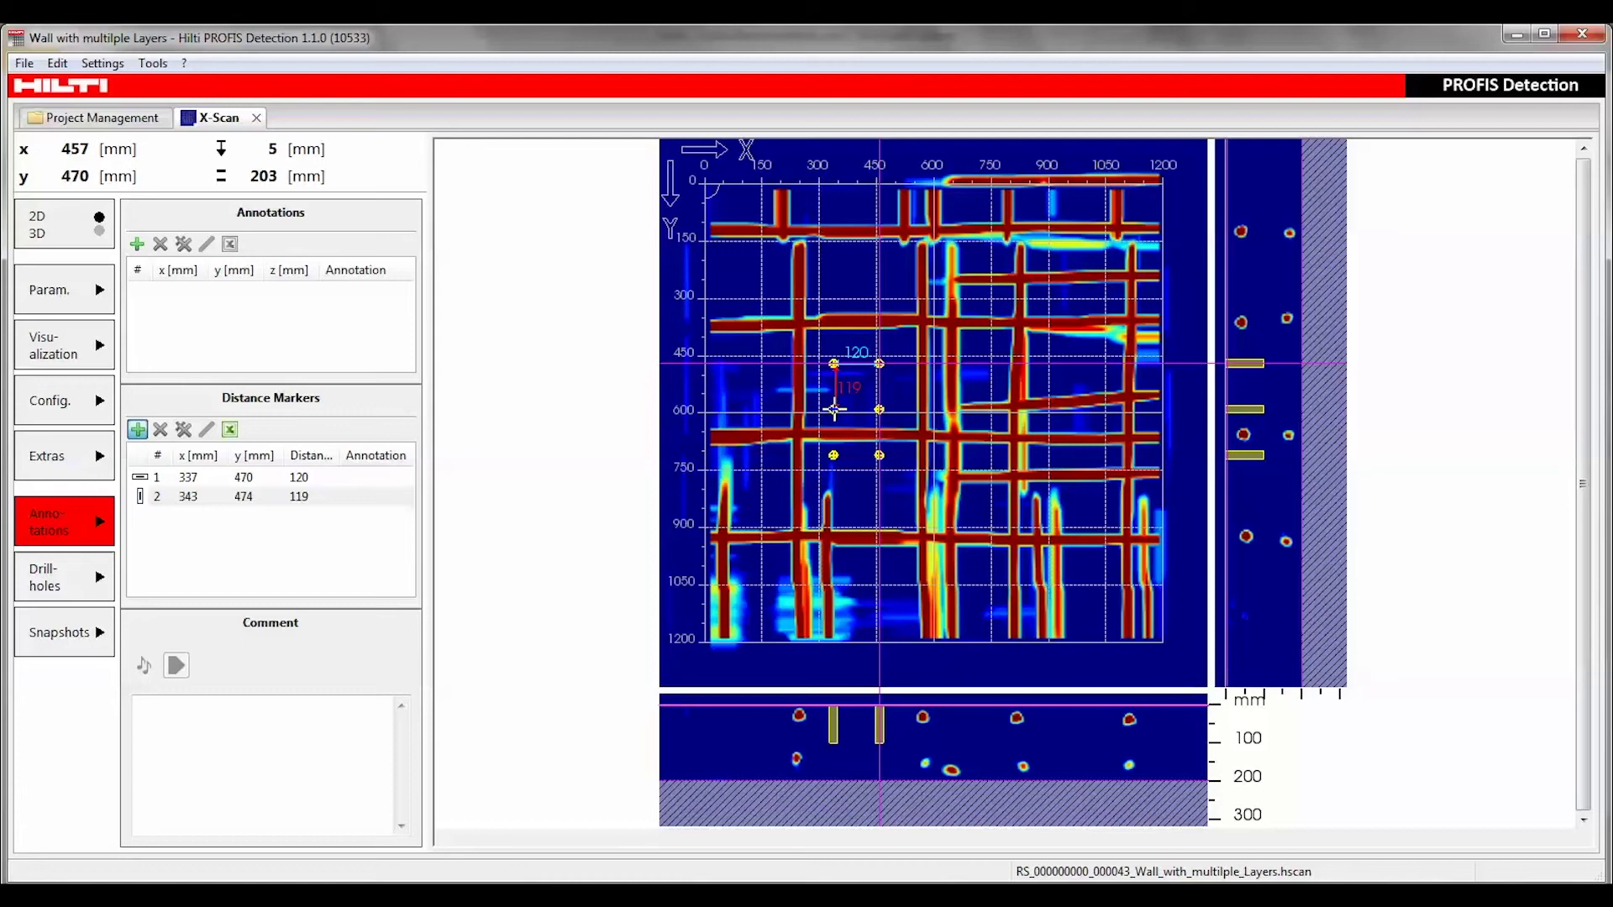
{"action": "left_click_drag", "start_coordinate": [834, 409], "coordinate": [834, 410]}
Set distance marker 2 to start X 337, Y 470 with a 120 mm distance.
{"action": "left_click", "coordinate": [296, 495]}
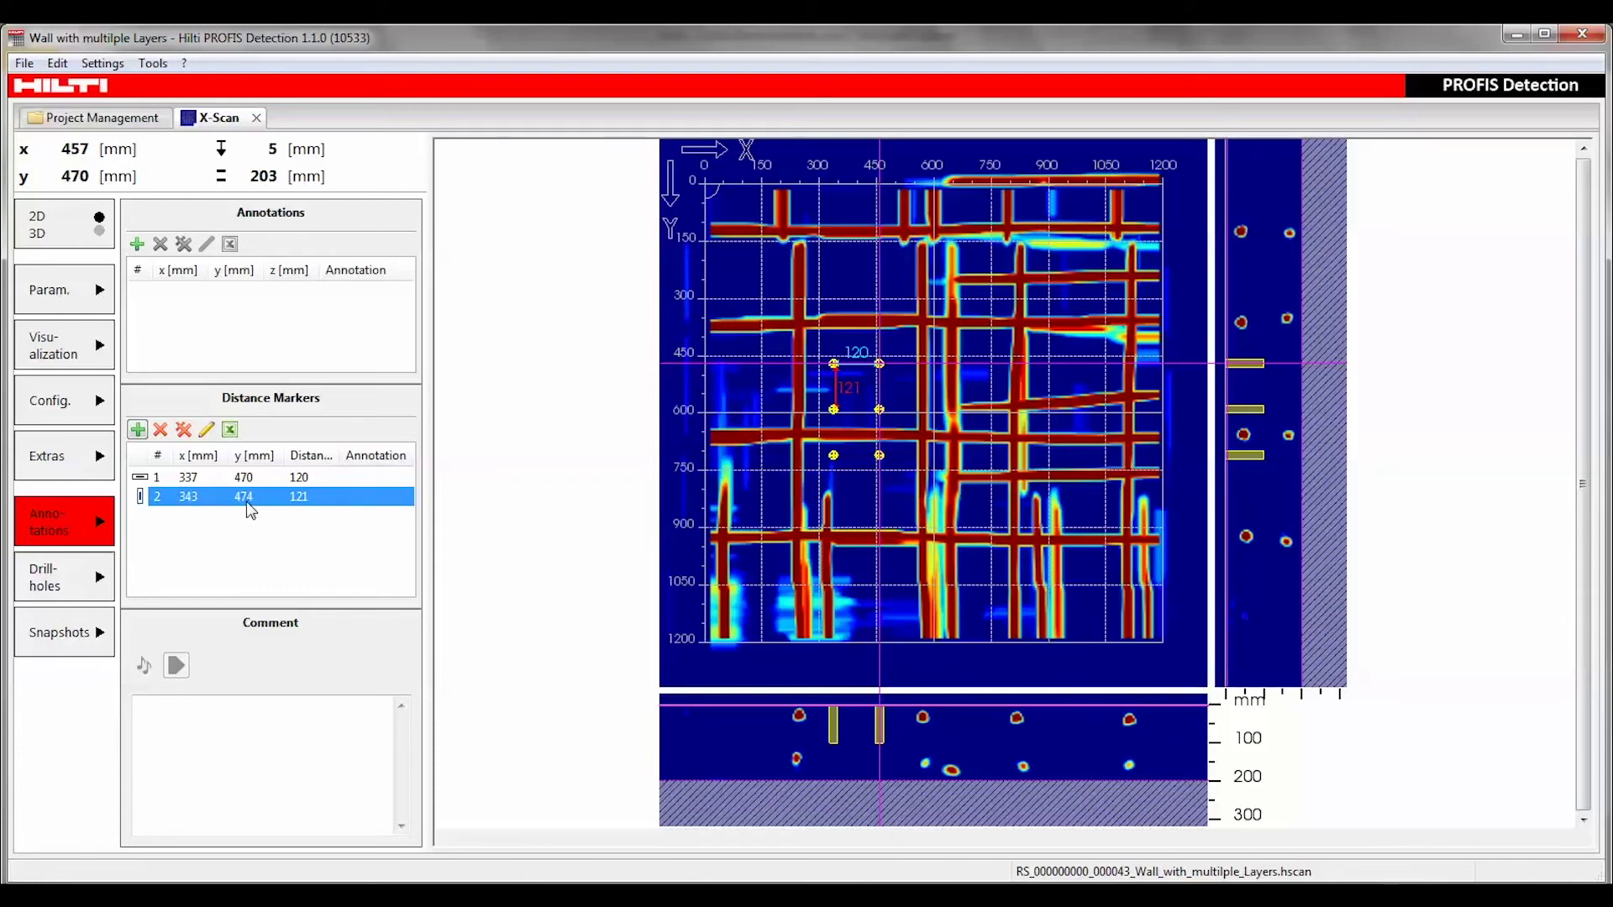
{"action": "double_click", "coordinate": [250, 510]}
{"action": "double_click", "coordinate": [122, 401]}
{"action": "type", "text": "337"}
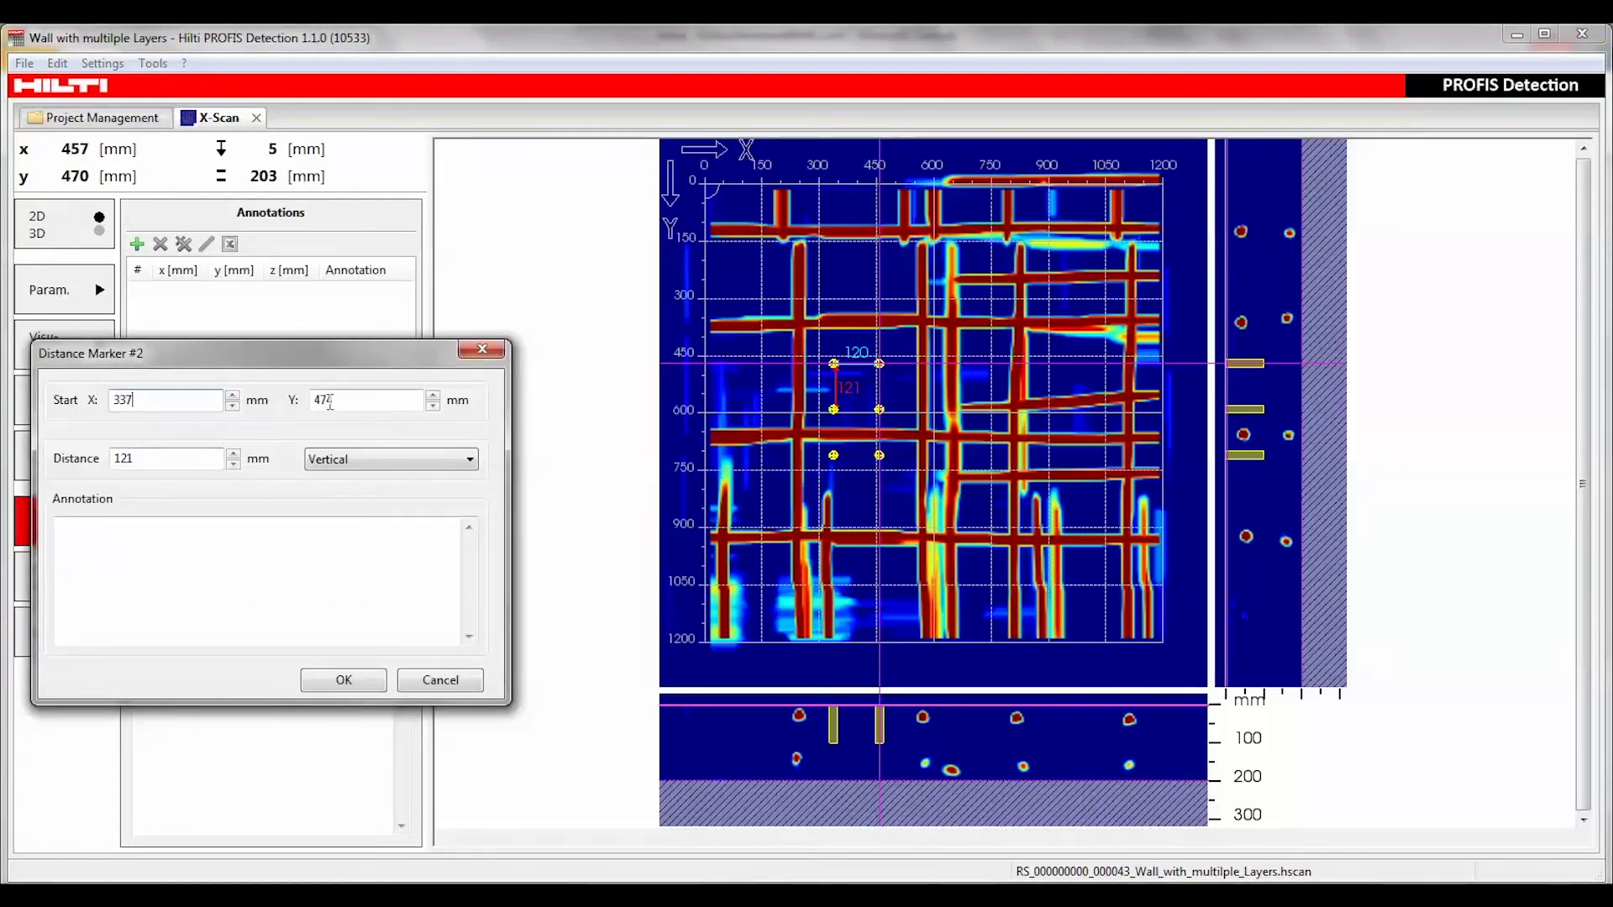
{"action": "key", "text": "Tab"}
{"action": "type", "text": "470"}
{"action": "double_click", "coordinate": [135, 459]}
{"action": "type", "text": "120"}
{"action": "left_click", "coordinate": [344, 680]}
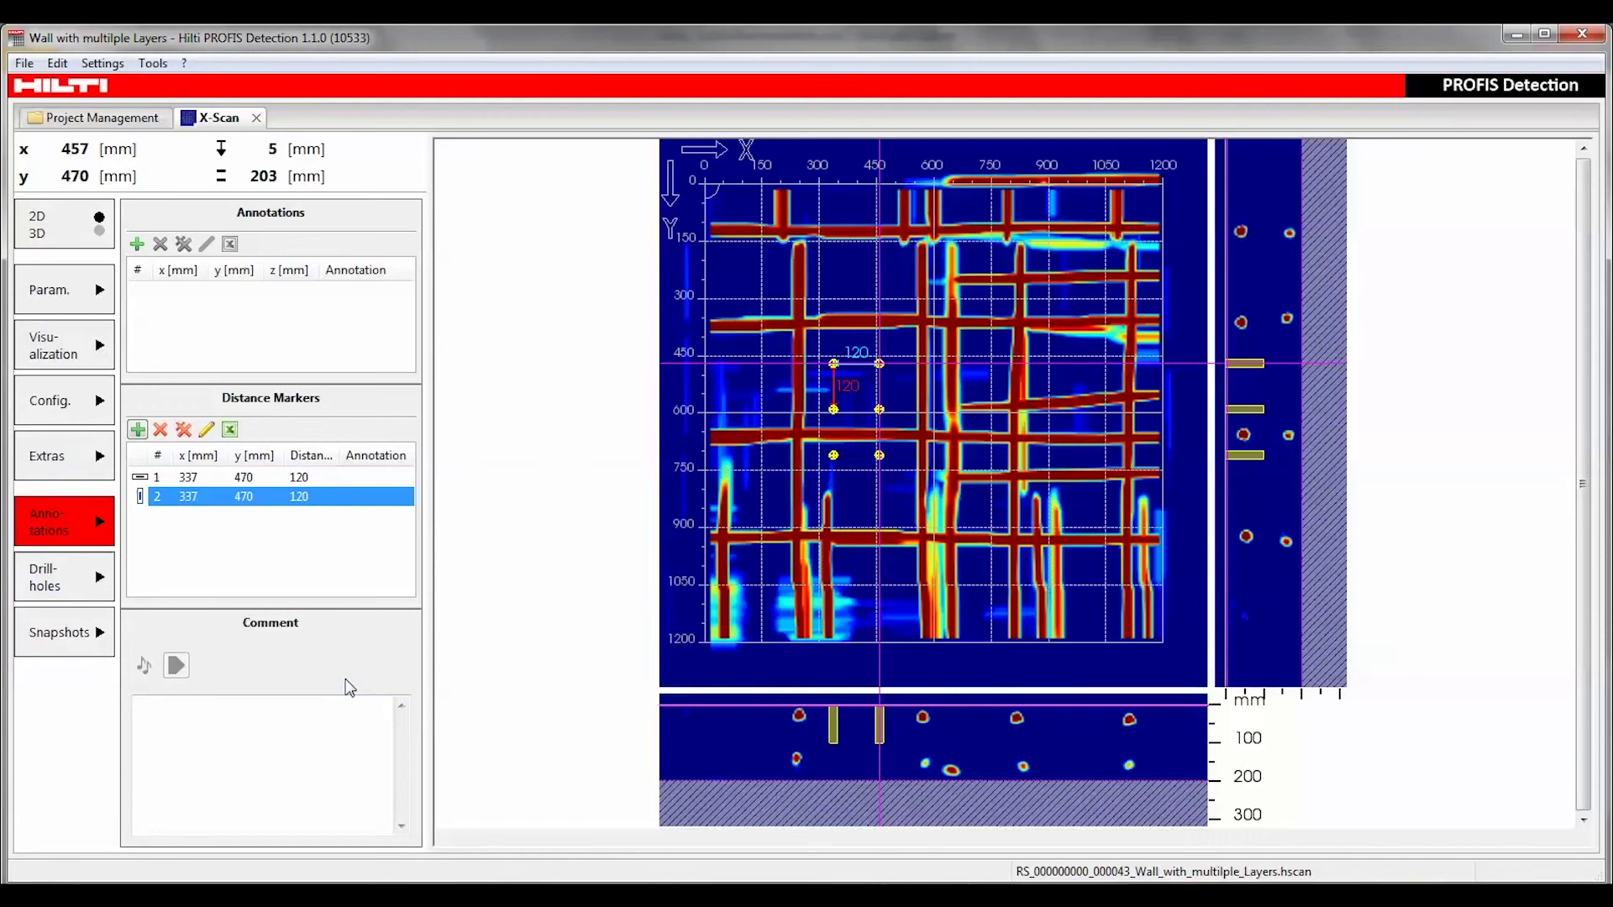
{"action": "left_click", "coordinate": [310, 552]}
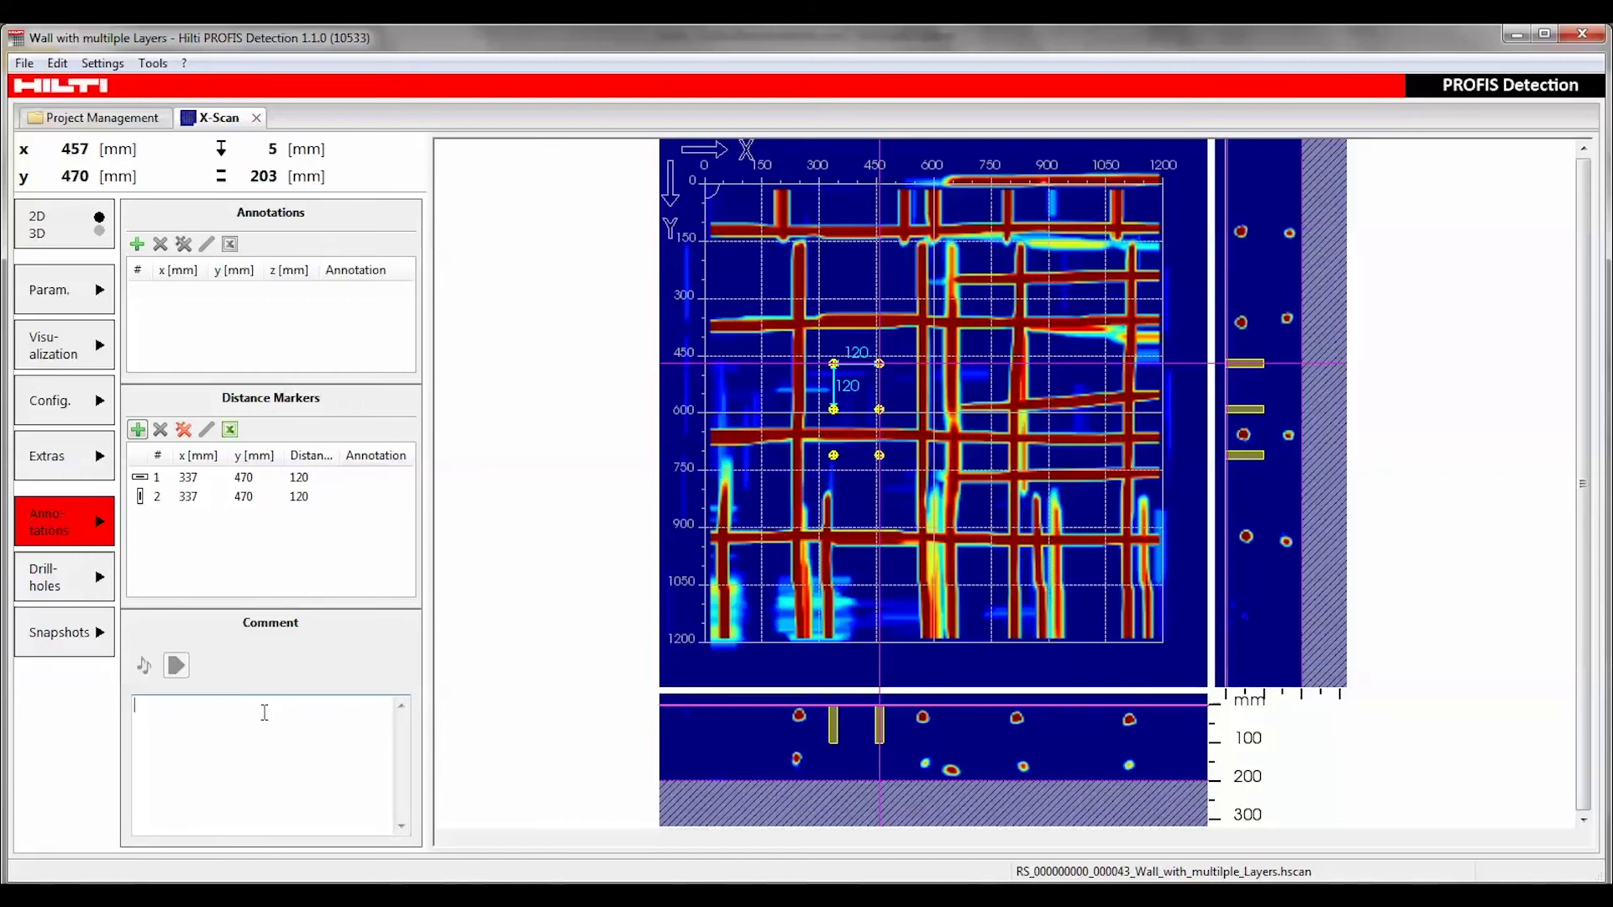
Paste the comment 'Anchor type HST-R M20x100/30' and 'Base plate 435x340x16' into the Comment box.
{"action": "type", "text": "Anchor type HST-R M20x100/30 Base plate 435x340x16"}
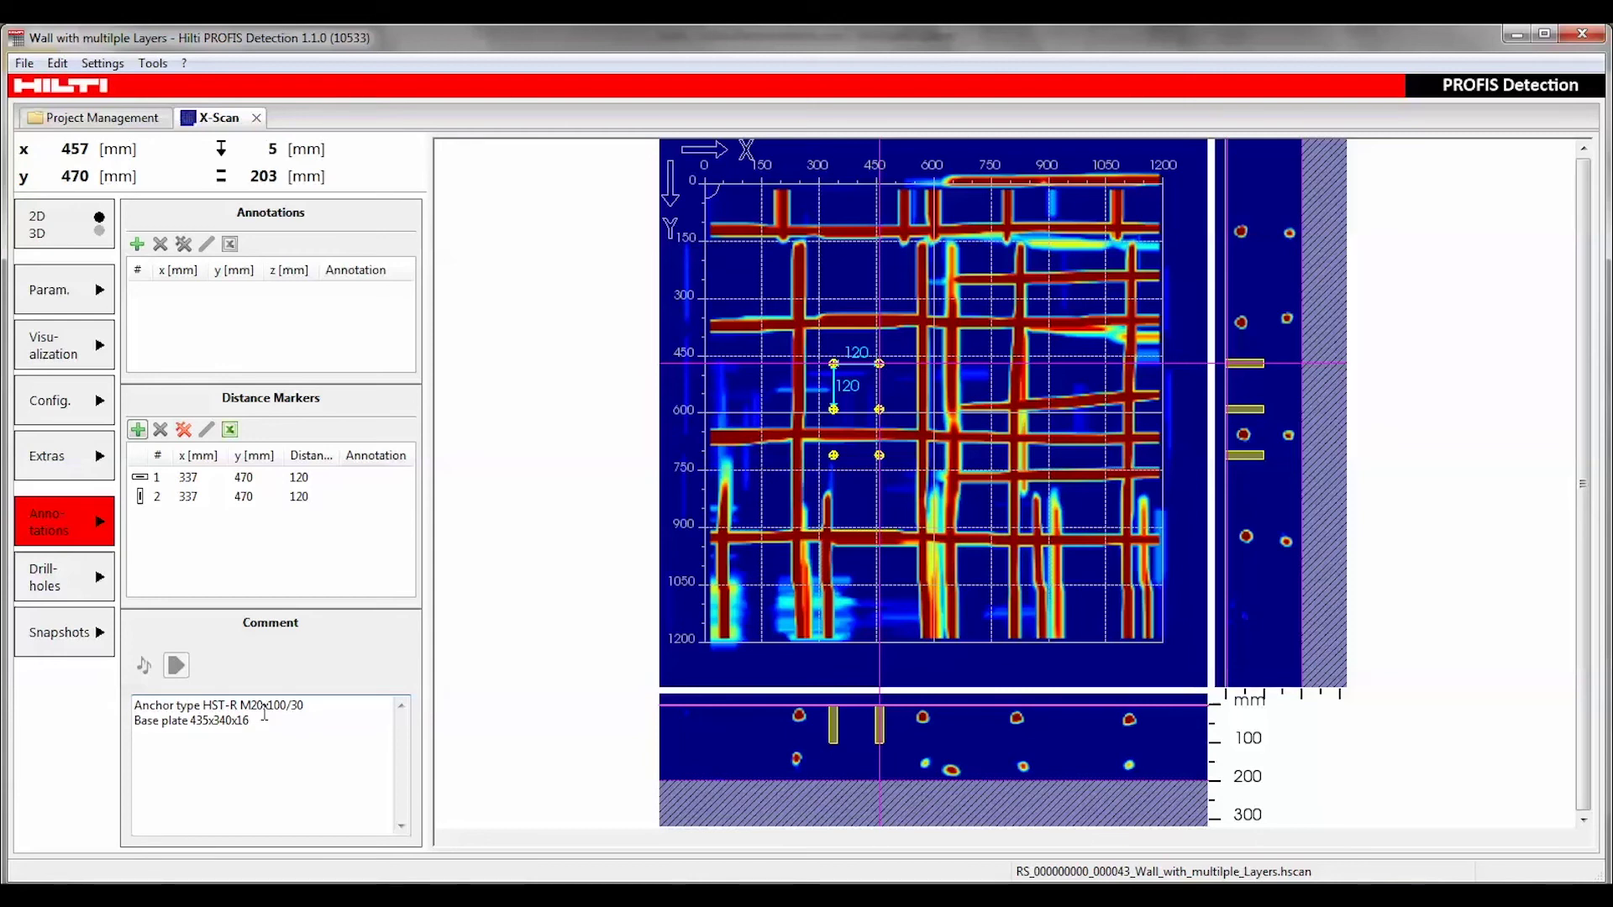
Show the Report and Export panel from Extras in the left side bar.
{"action": "left_click", "coordinate": [78, 462]}
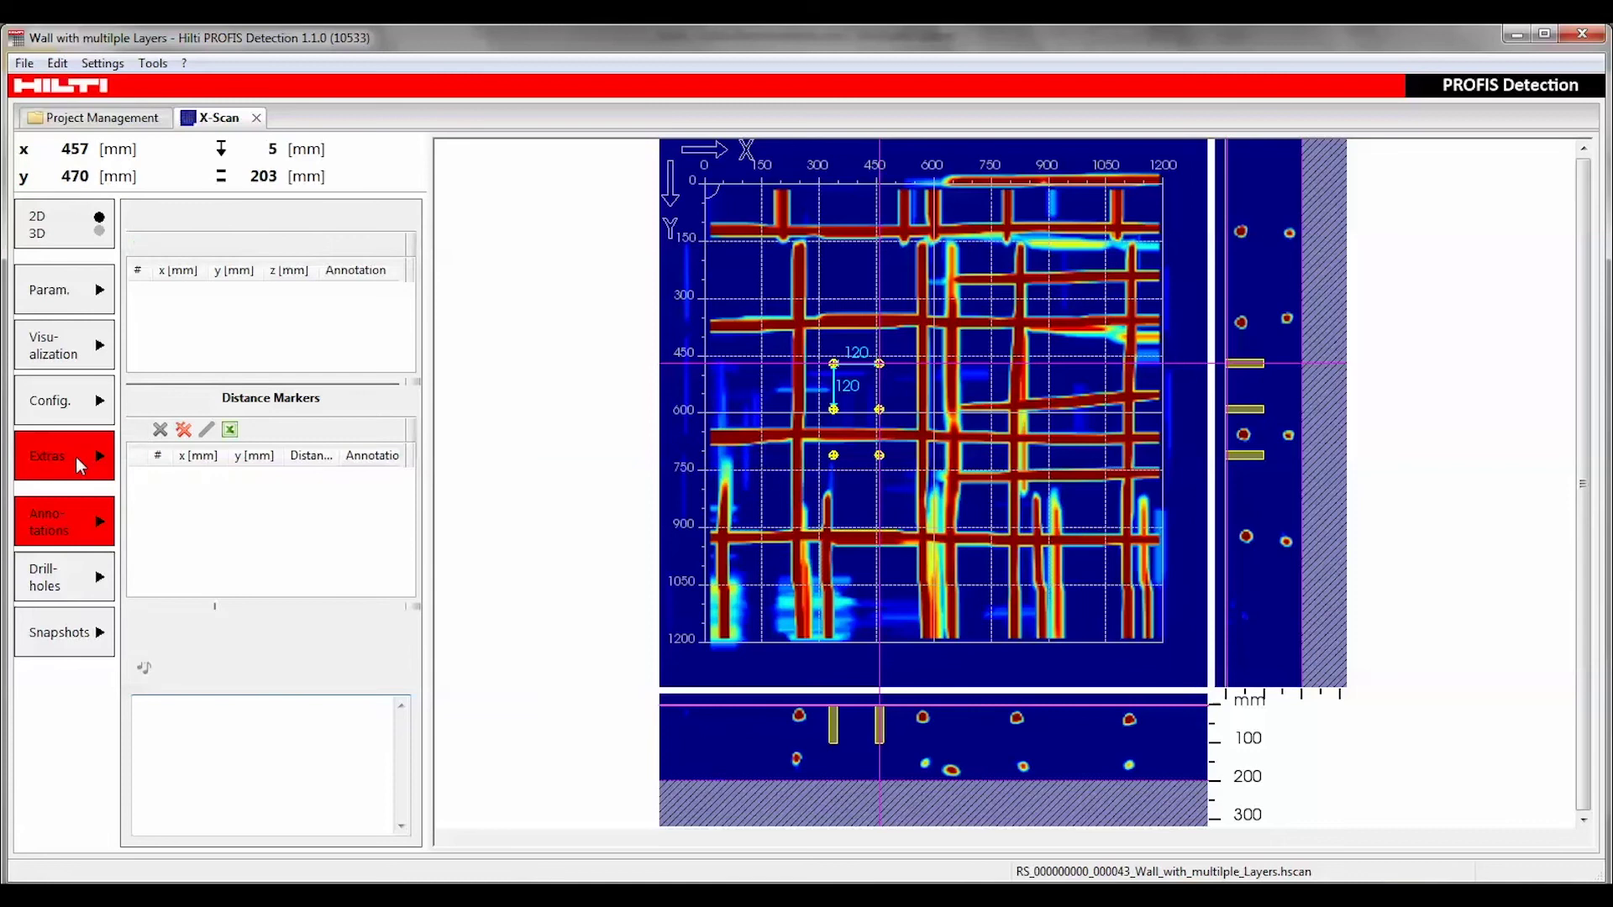